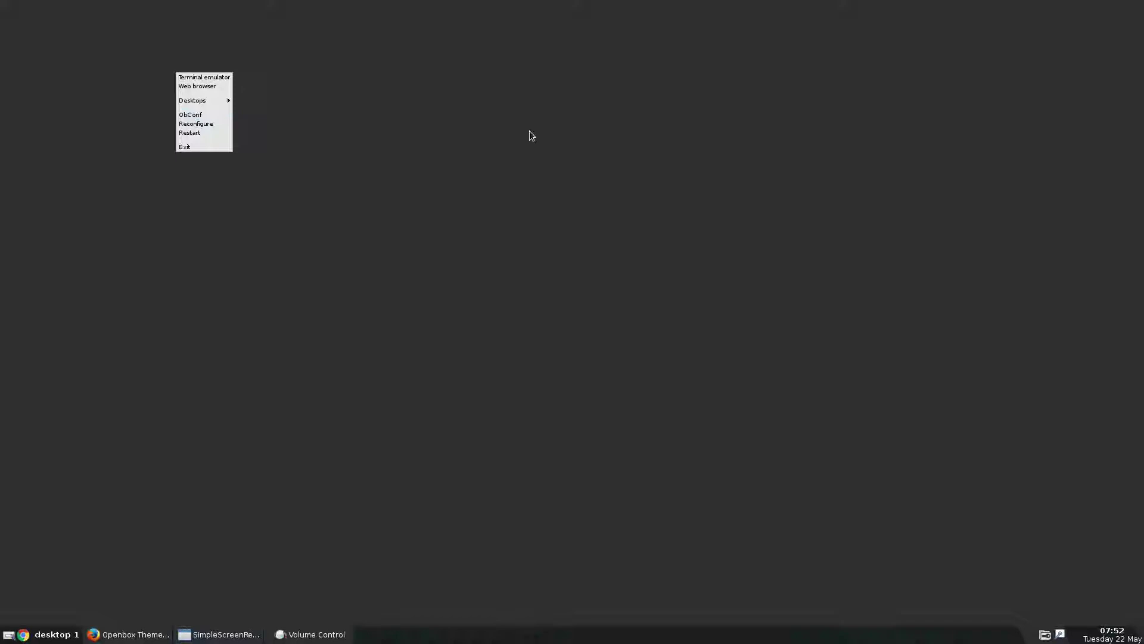
Launch Openbox Configuration Manager from the desktop root menu and maximize its window.
{"action": "left_click", "coordinate": [562, 129]}
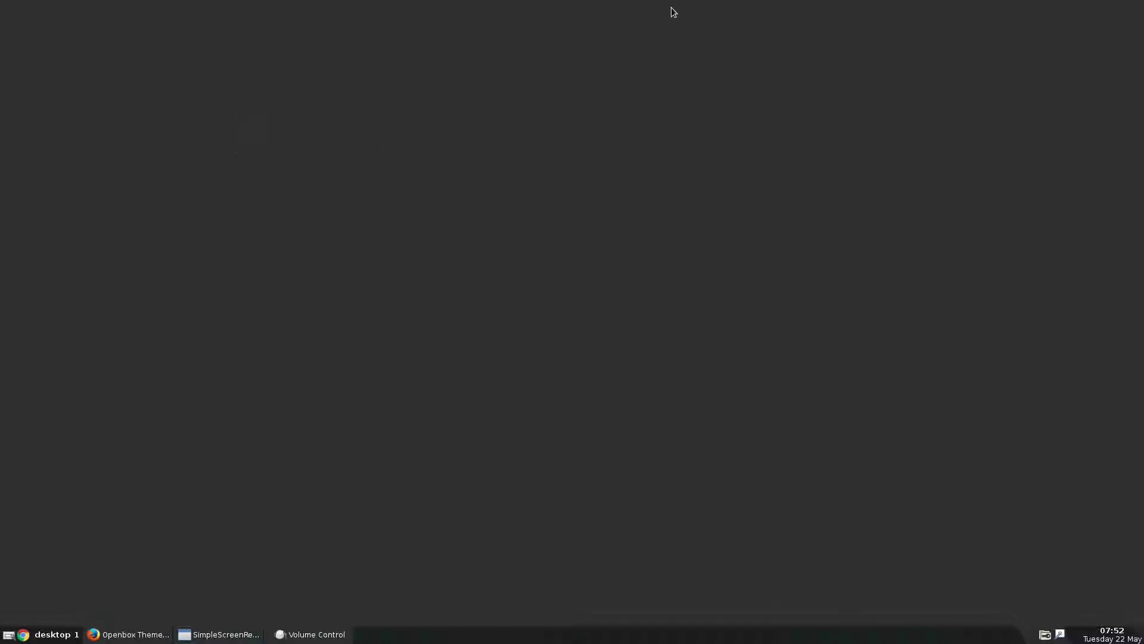
{"action": "right_click", "coordinate": [305, 136]}
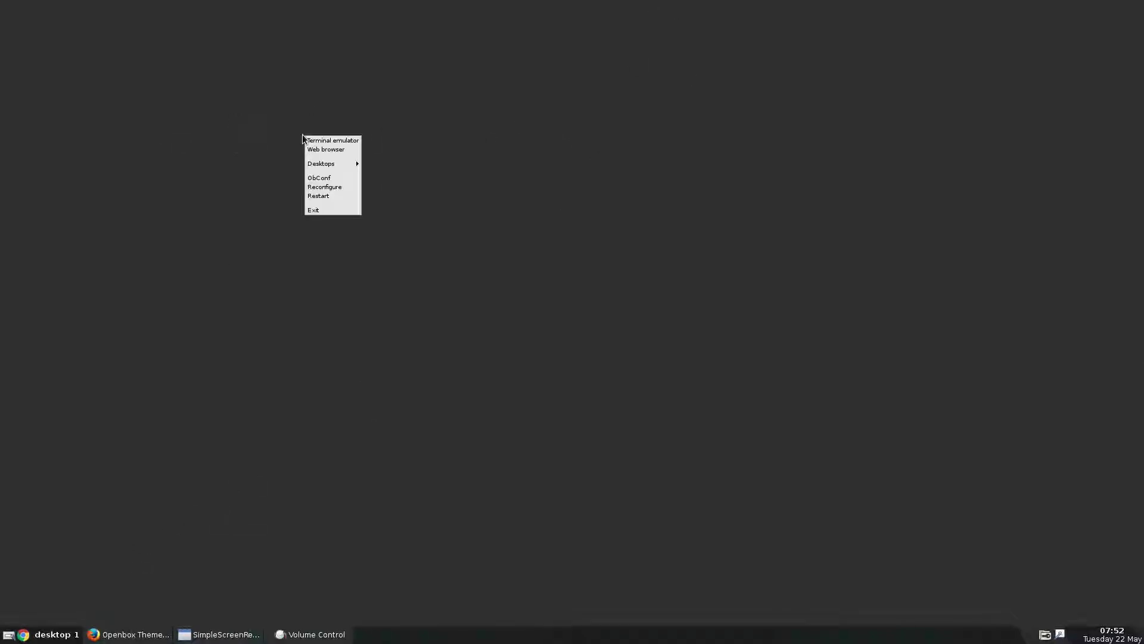
{"action": "left_click", "coordinate": [317, 177]}
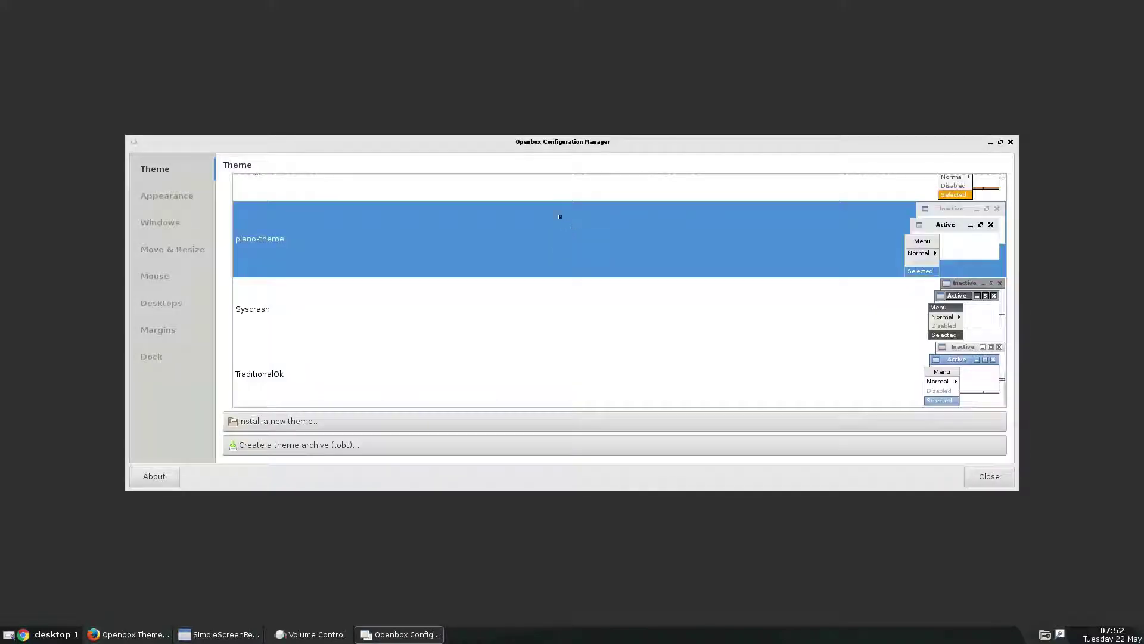
{"action": "left_click", "coordinate": [1008, 137]}
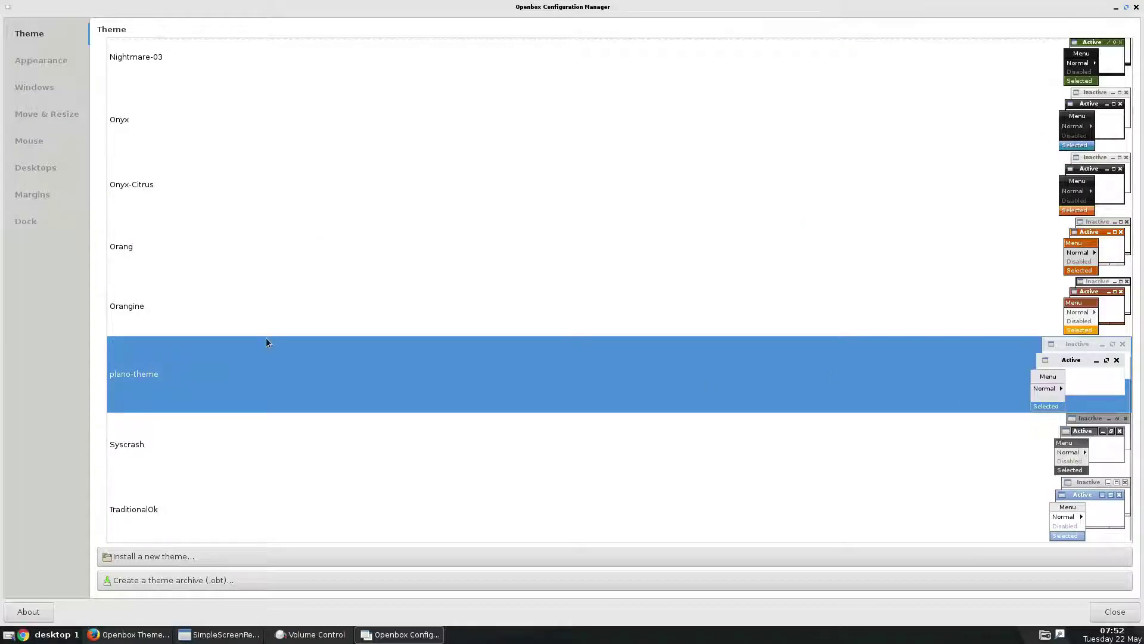
Try the Nightmare, Nightmare-01 and Nightmare-03 themes, then apply Adapta.
{"action": "scroll", "coordinate": [909, 351], "scroll_direction": "up", "scroll_amount": 8}
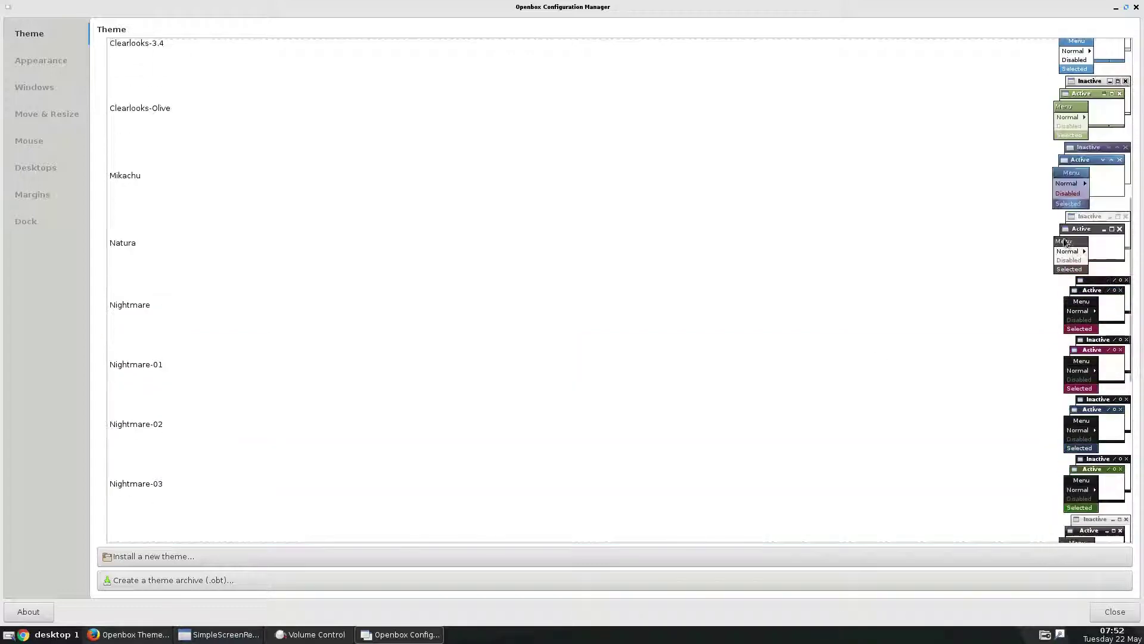
{"action": "left_click", "coordinate": [1103, 316]}
{"action": "left_click", "coordinate": [1110, 359]}
{"action": "left_click", "coordinate": [1096, 465]}
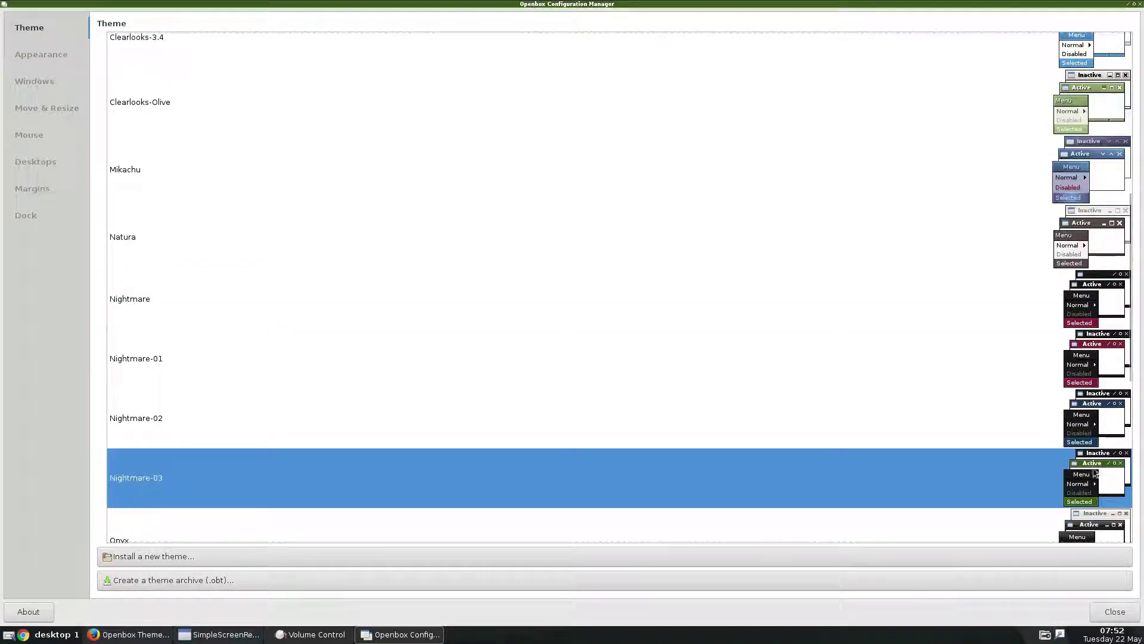
{"action": "scroll", "coordinate": [924, 258], "scroll_direction": "up", "scroll_amount": 7}
{"action": "left_click", "coordinate": [1108, 81]}
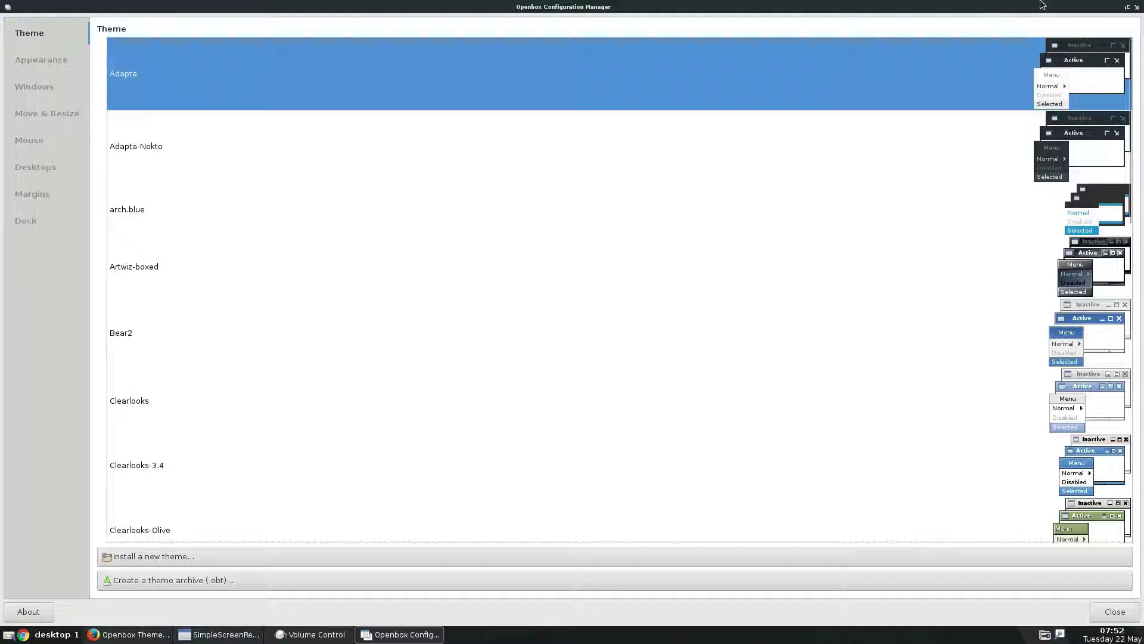
Restore the settings window and try the Adapta-Nokto and arch.blue themes.
{"action": "left_click", "coordinate": [1128, 8]}
{"action": "left_click", "coordinate": [971, 270]}
{"action": "left_click", "coordinate": [971, 339]}
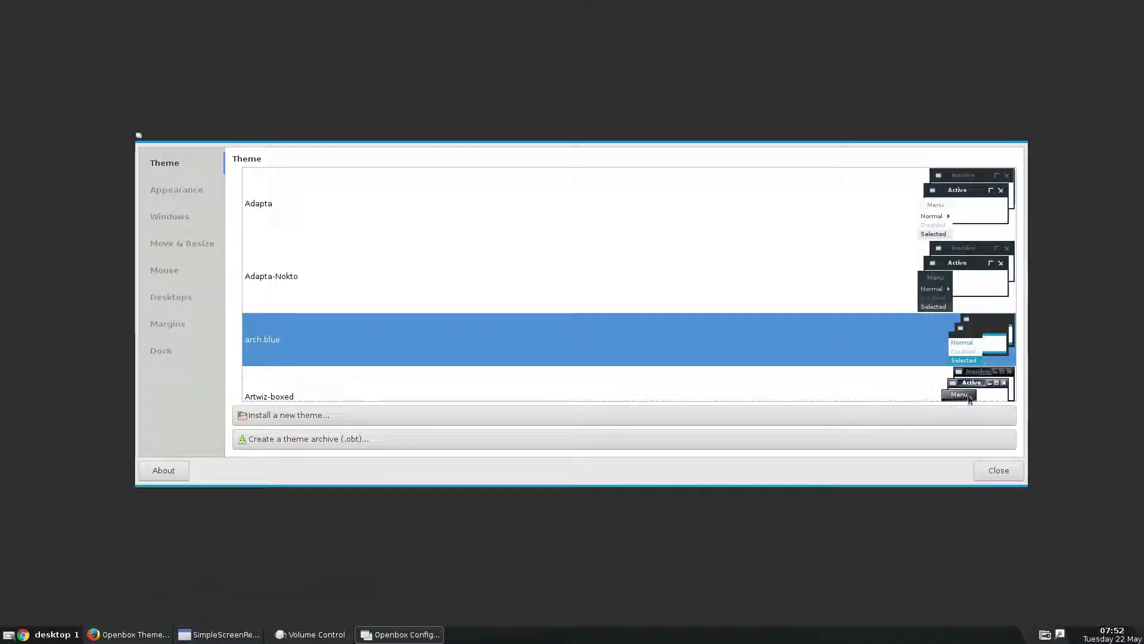
{"action": "scroll", "coordinate": [976, 382], "scroll_direction": "down", "scroll_amount": 2}
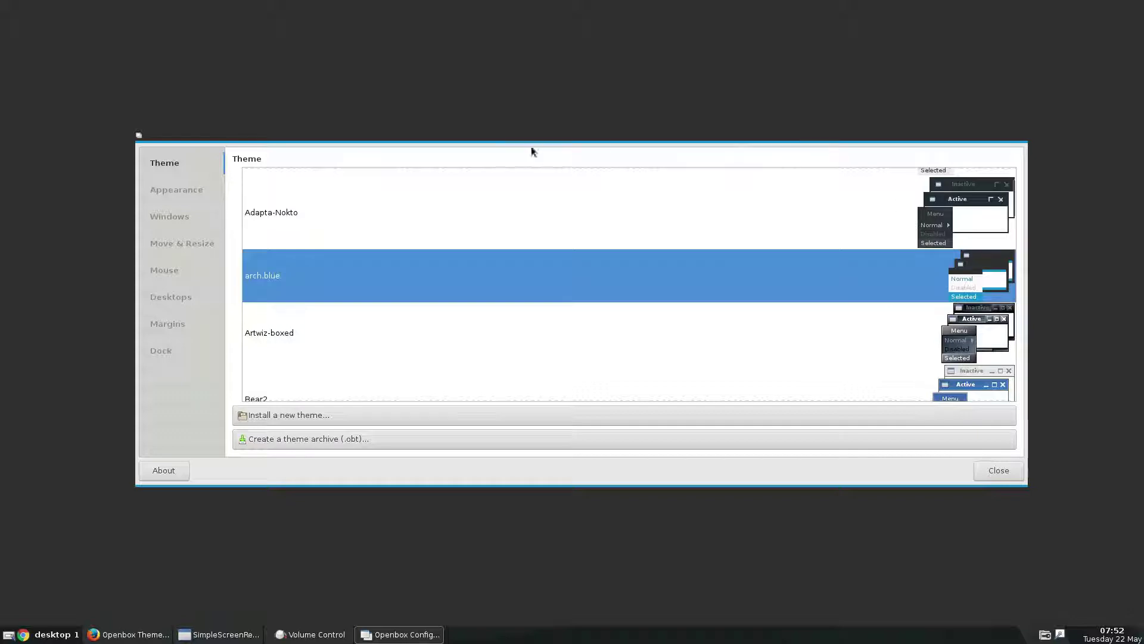
{"action": "scroll", "coordinate": [936, 366], "scroll_direction": "down", "scroll_amount": 1}
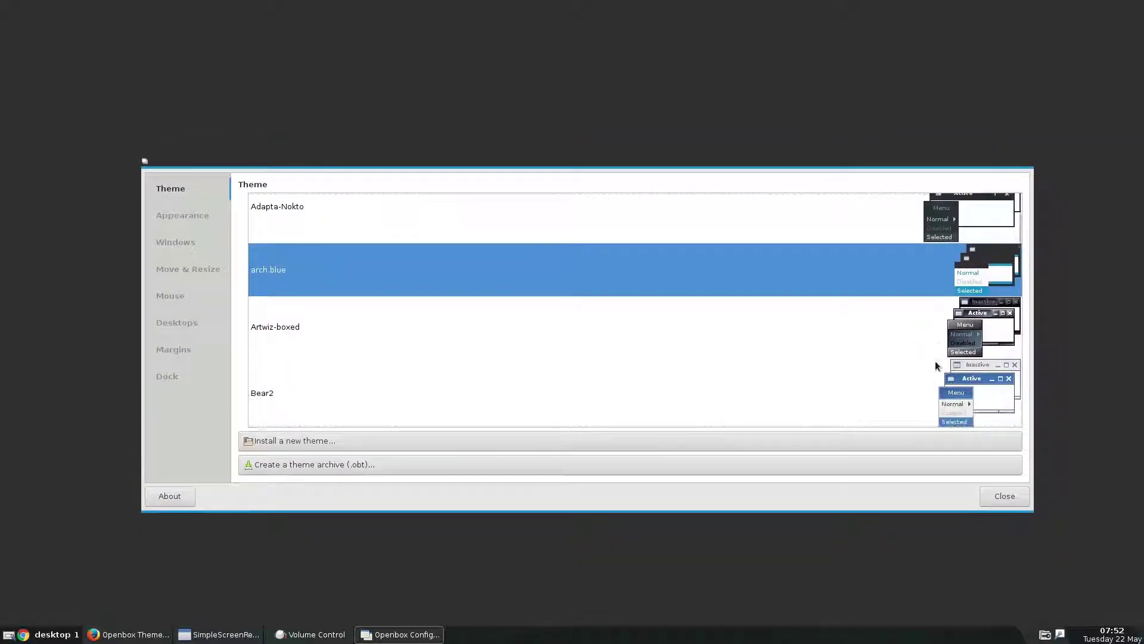
{"action": "scroll", "coordinate": [935, 366], "scroll_direction": "down", "scroll_amount": 20}
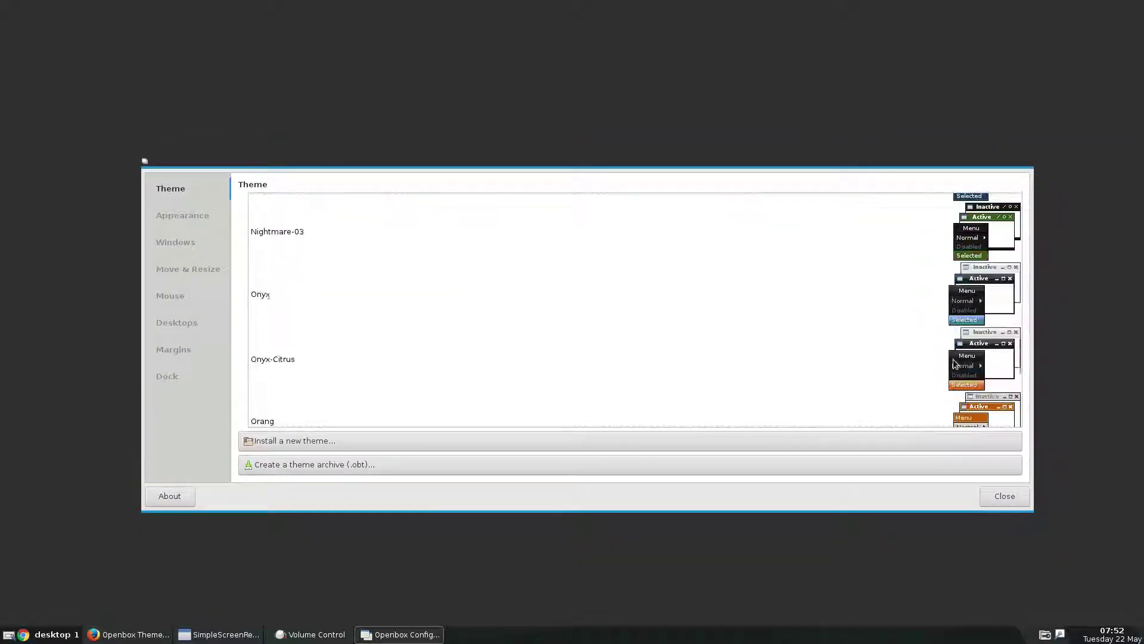
{"action": "scroll", "coordinate": [954, 363], "scroll_direction": "down", "scroll_amount": 10}
{"action": "scroll", "coordinate": [1013, 367], "scroll_direction": "up", "scroll_amount": 8}
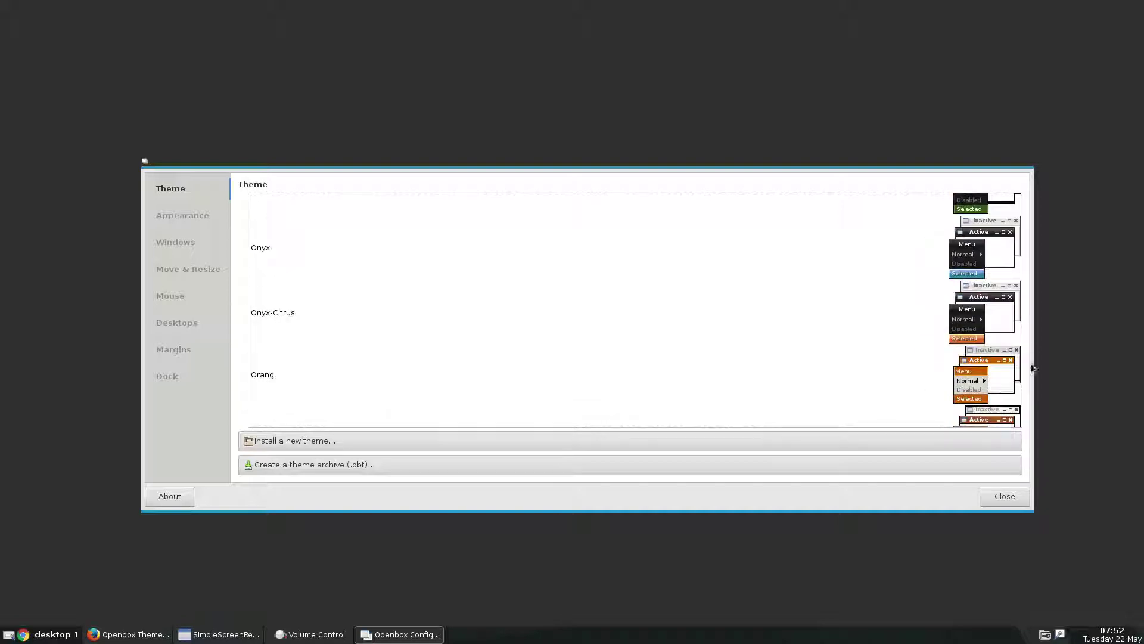
{"action": "scroll", "coordinate": [1023, 406], "scroll_direction": "up", "scroll_amount": 20}
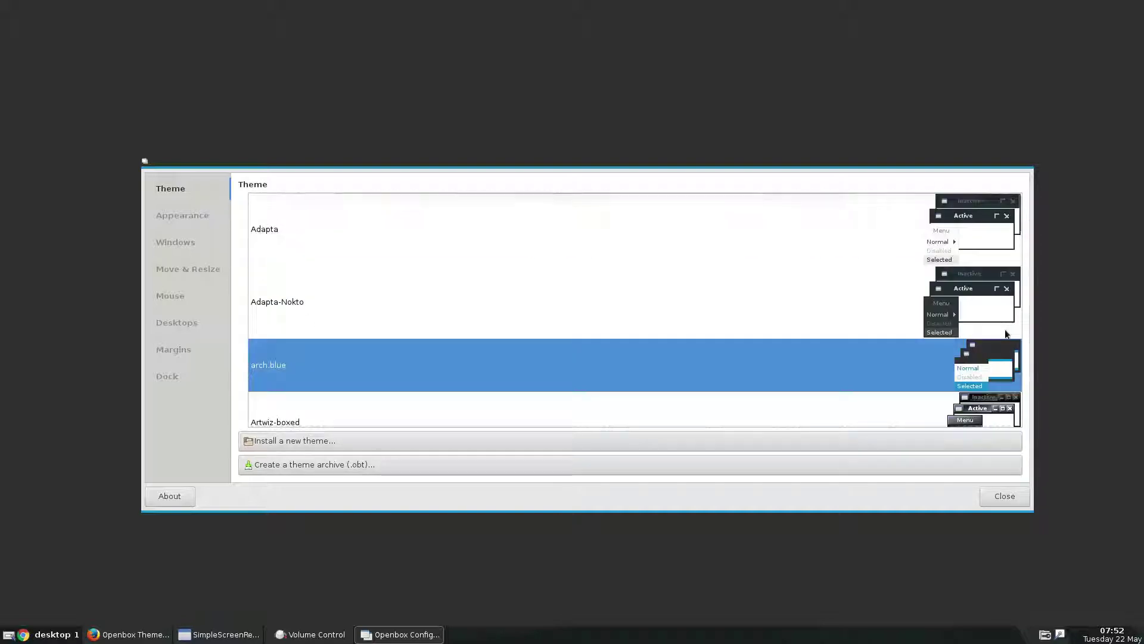
Reapply the Adapta theme, then maximize and restore the settings window.
{"action": "left_click", "coordinate": [596, 230]}
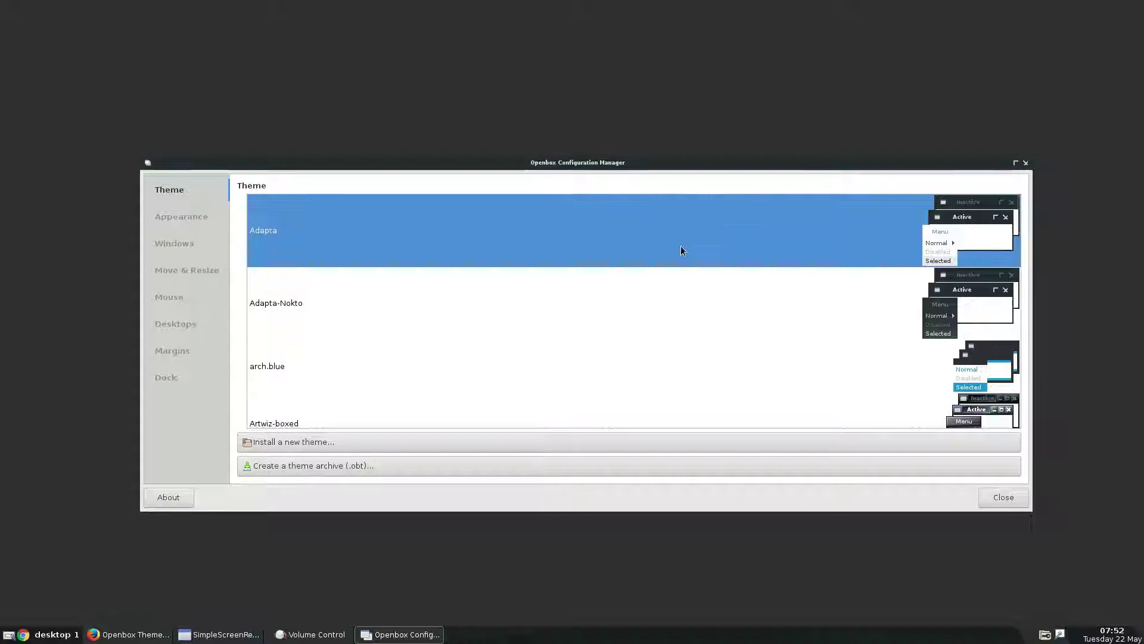
{"action": "left_click", "coordinate": [1016, 163]}
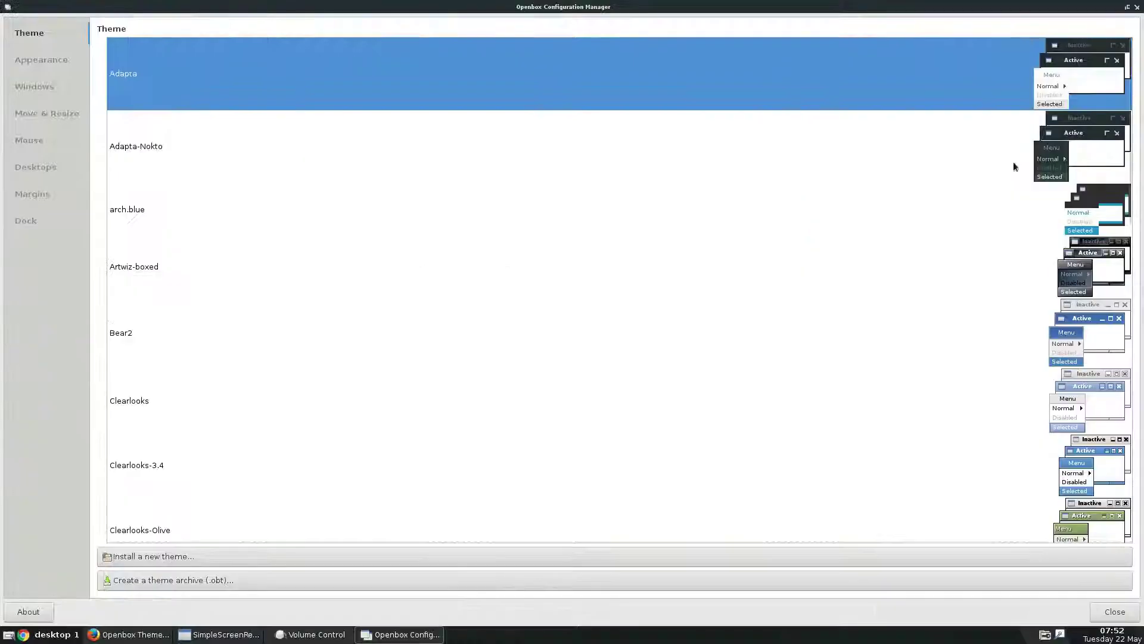
{"action": "left_click", "coordinate": [1130, 6]}
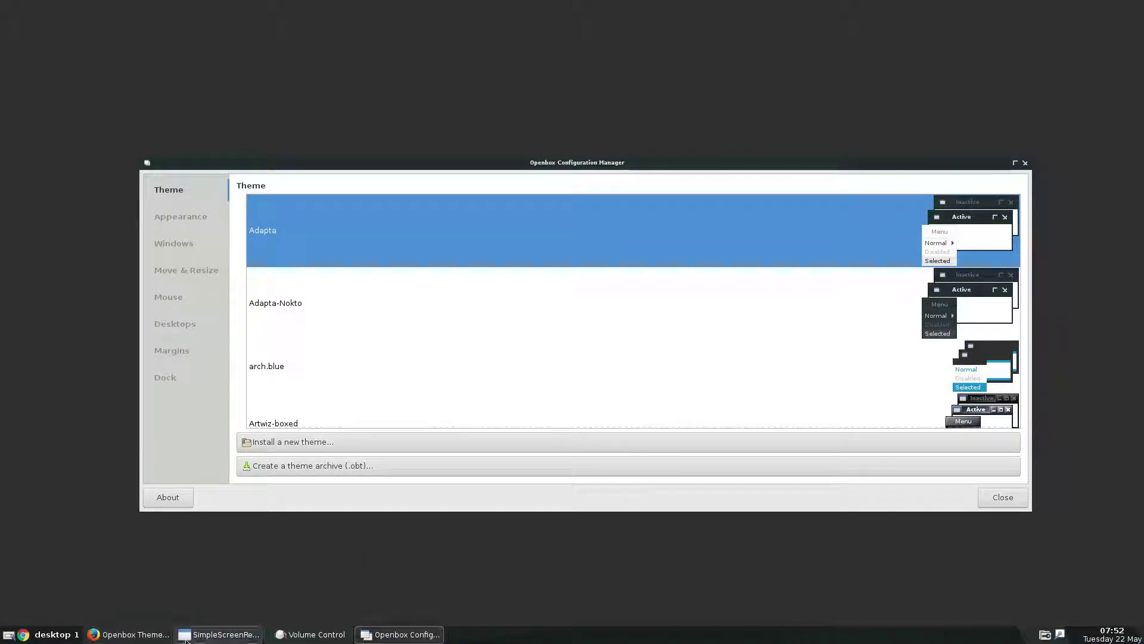
Open the Equilux for Openbox page on Box-Look.org and show its Files list.
{"action": "left_click", "coordinate": [129, 634]}
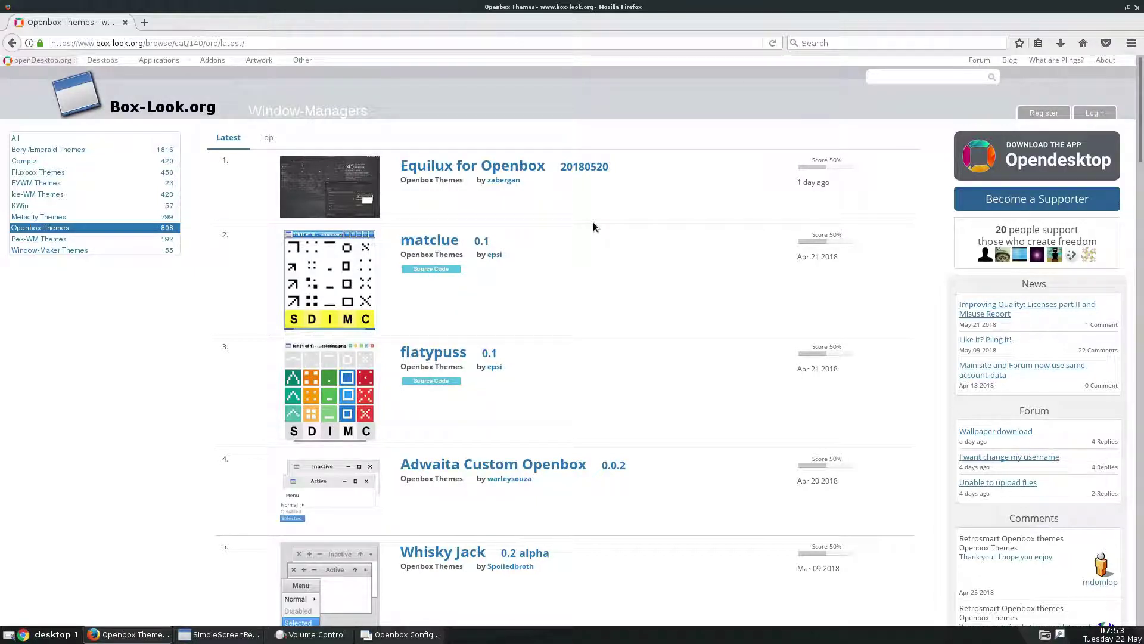
{"action": "left_click", "coordinate": [516, 170]}
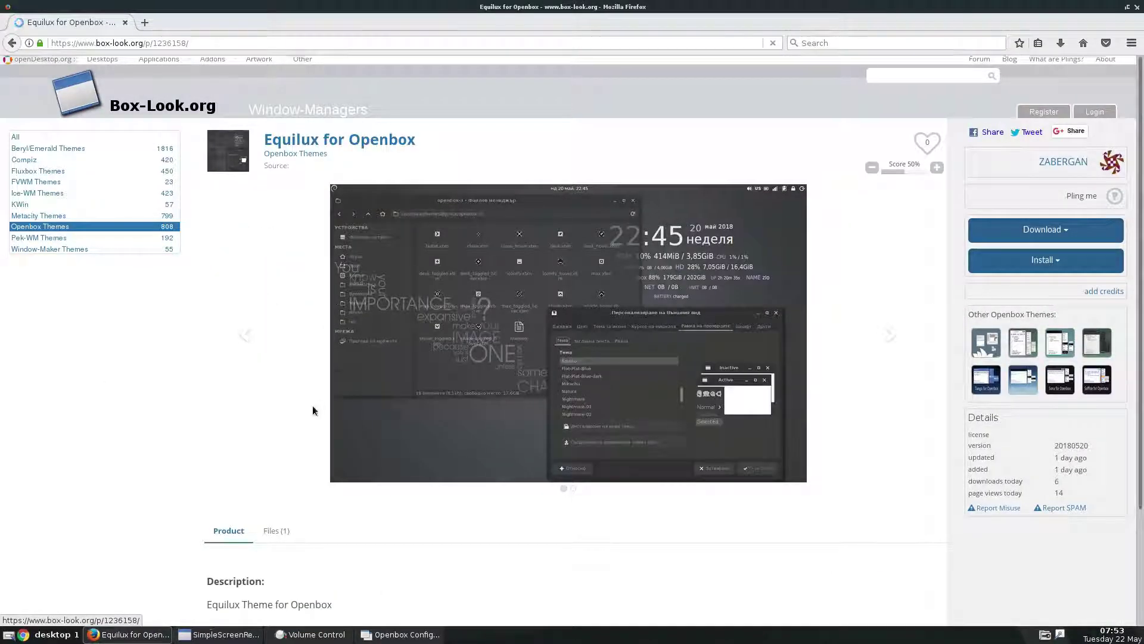
{"action": "scroll", "coordinate": [304, 406], "scroll_direction": "down", "scroll_amount": 4}
{"action": "left_click", "coordinate": [296, 406]}
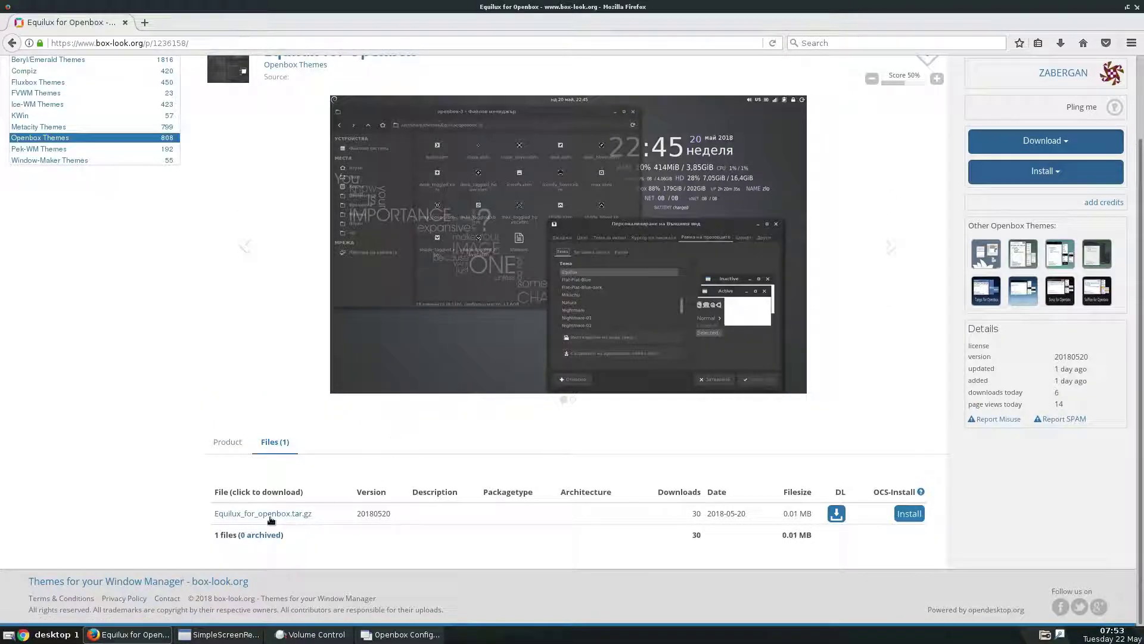
Download and save Equilux_for_openbox.tar.gz to disk.
{"action": "left_click", "coordinate": [835, 514]}
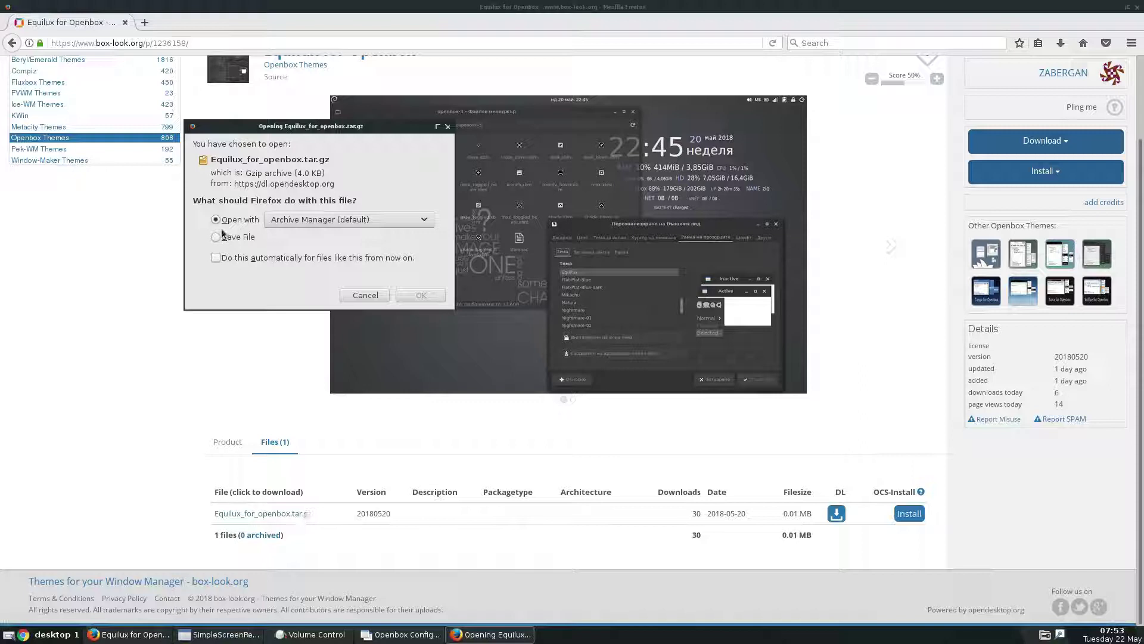
{"action": "left_click", "coordinate": [222, 236]}
{"action": "left_click", "coordinate": [421, 295]}
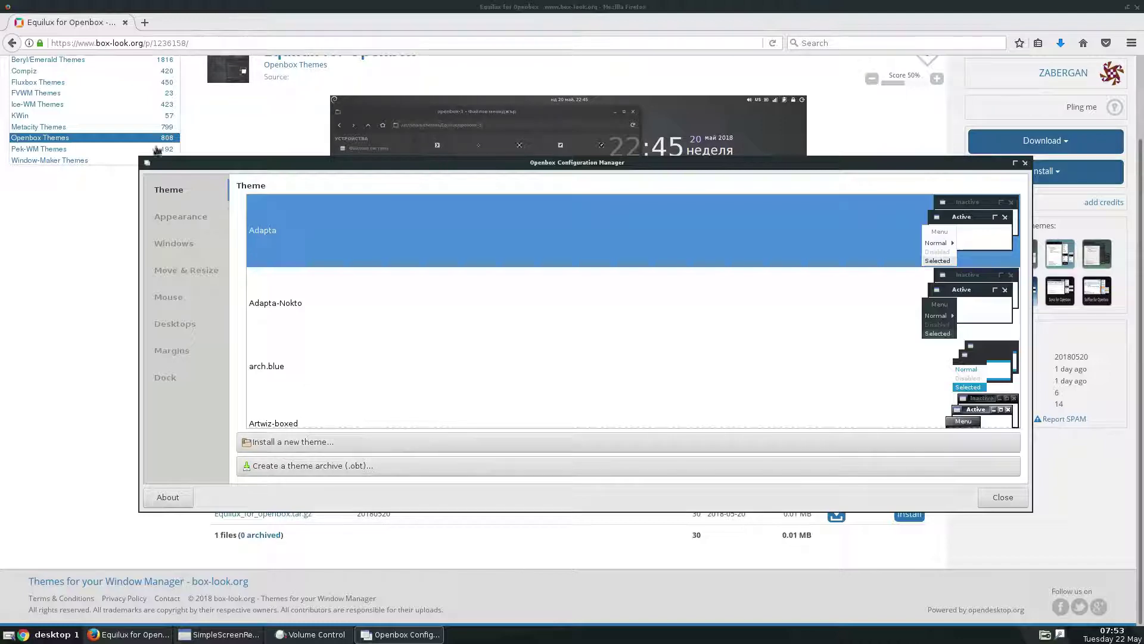
{"action": "left_click", "coordinate": [81, 257]}
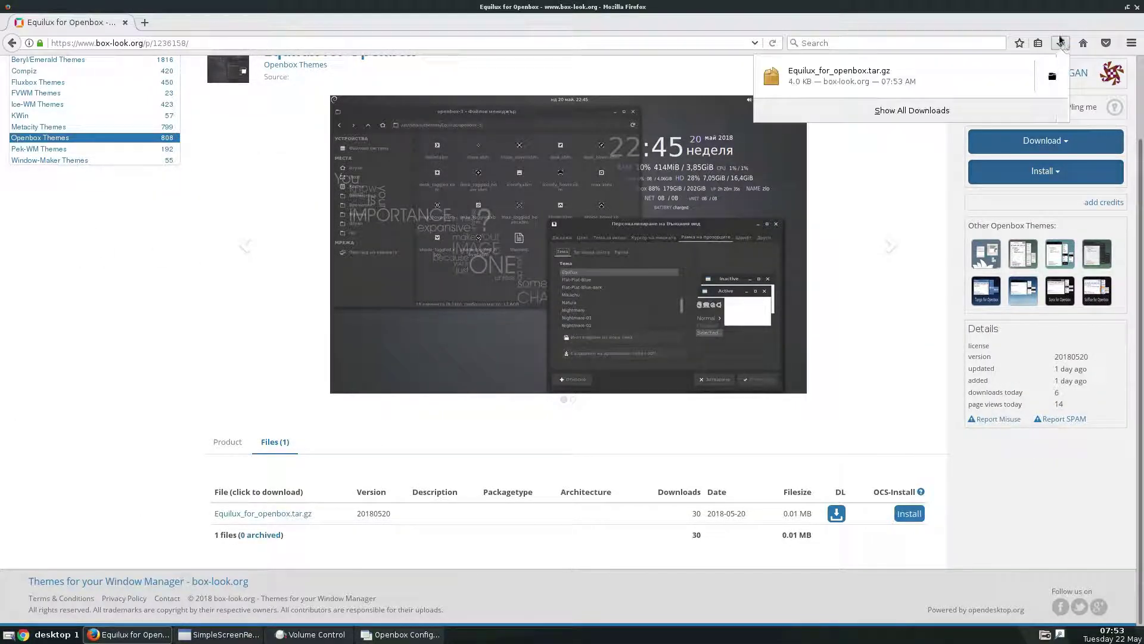
{"action": "left_click", "coordinate": [1127, 8]}
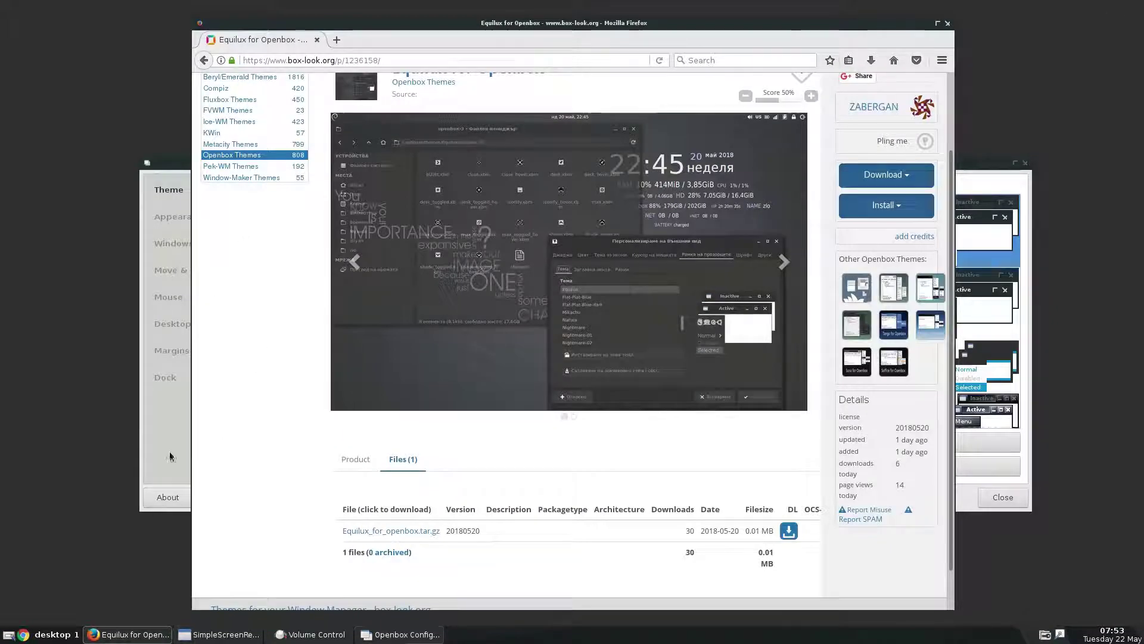
{"action": "left_click", "coordinate": [179, 468]}
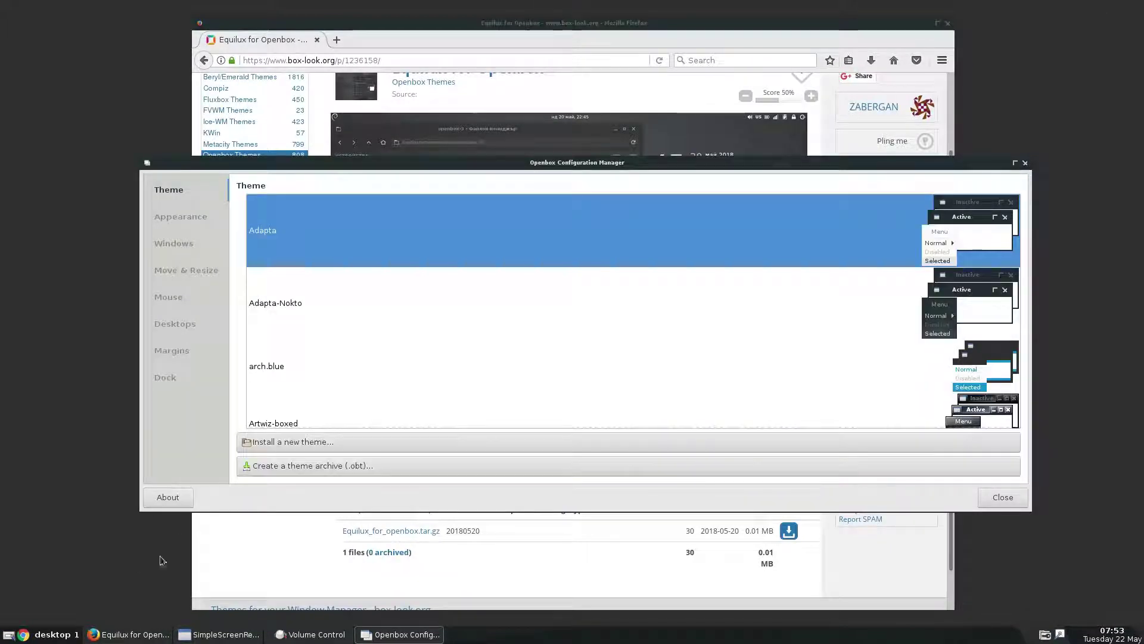
{"action": "left_click", "coordinate": [300, 442]}
{"action": "double_click", "coordinate": [436, 148]}
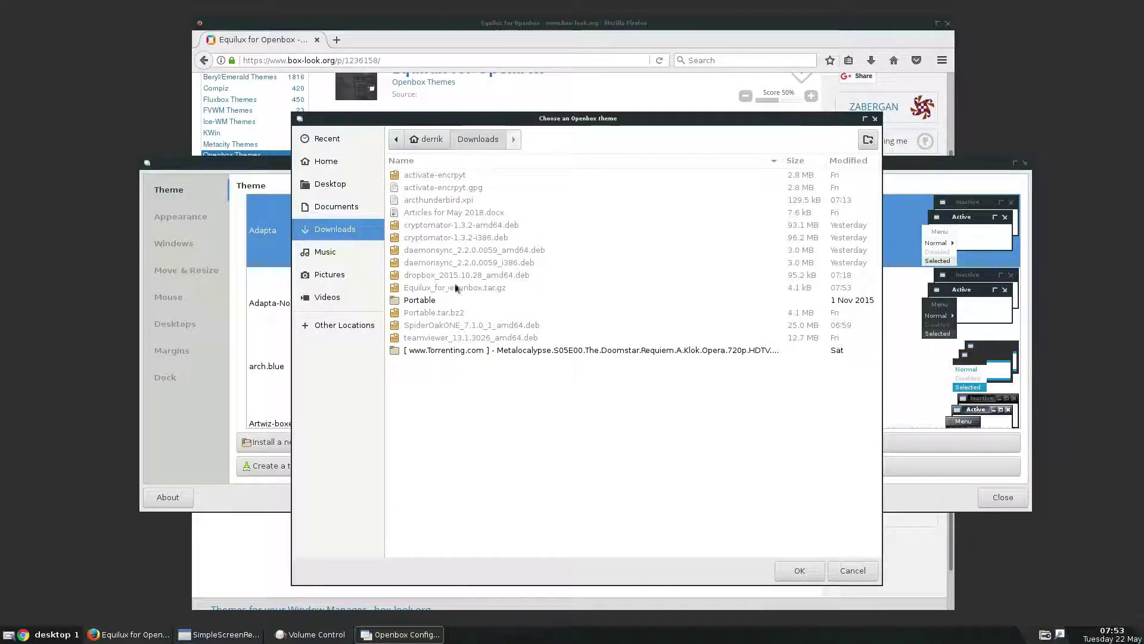
{"action": "left_click", "coordinate": [849, 569]}
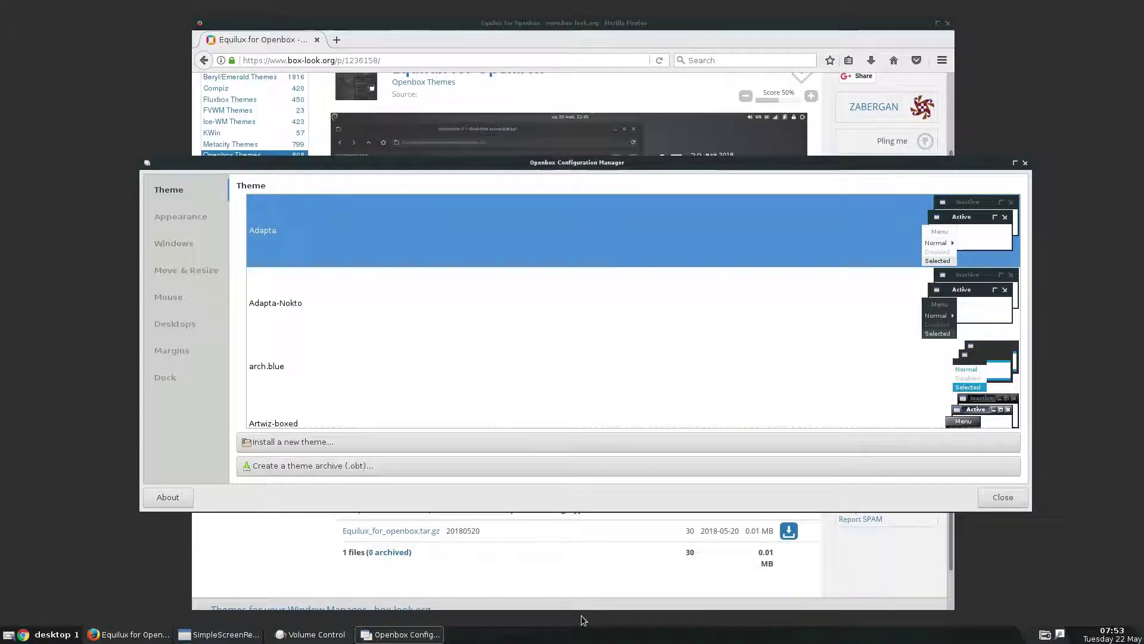
Move Equilux_for_openbox.tar.gz from Downloads into the home folder in Nemo.
{"action": "key", "text": "super+e"}
{"action": "left_click_drag", "start_coordinate": [217, 4], "coordinate": [447, 130]}
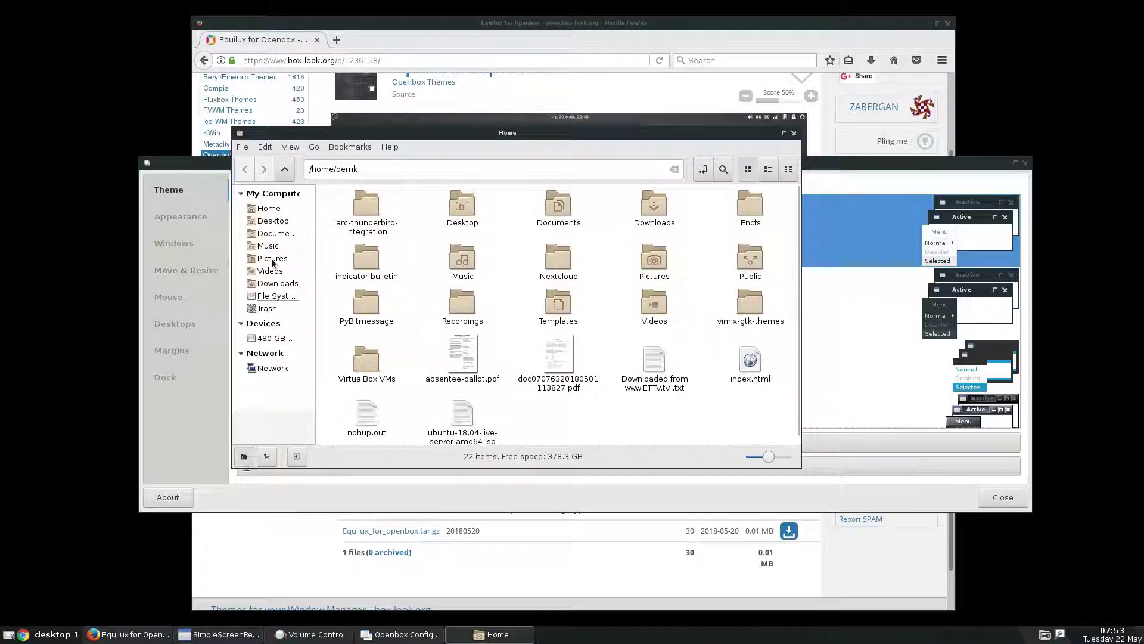
{"action": "left_click", "coordinate": [275, 283]}
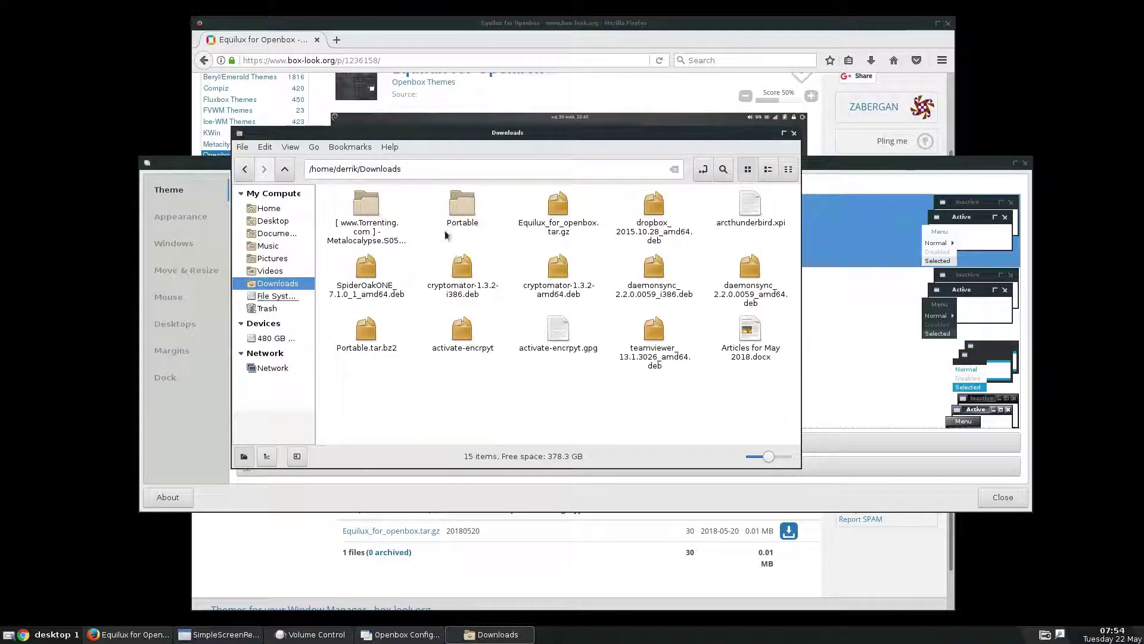
{"action": "left_click_drag", "start_coordinate": [568, 209], "coordinate": [280, 208]}
{"action": "left_click", "coordinate": [268, 208]}
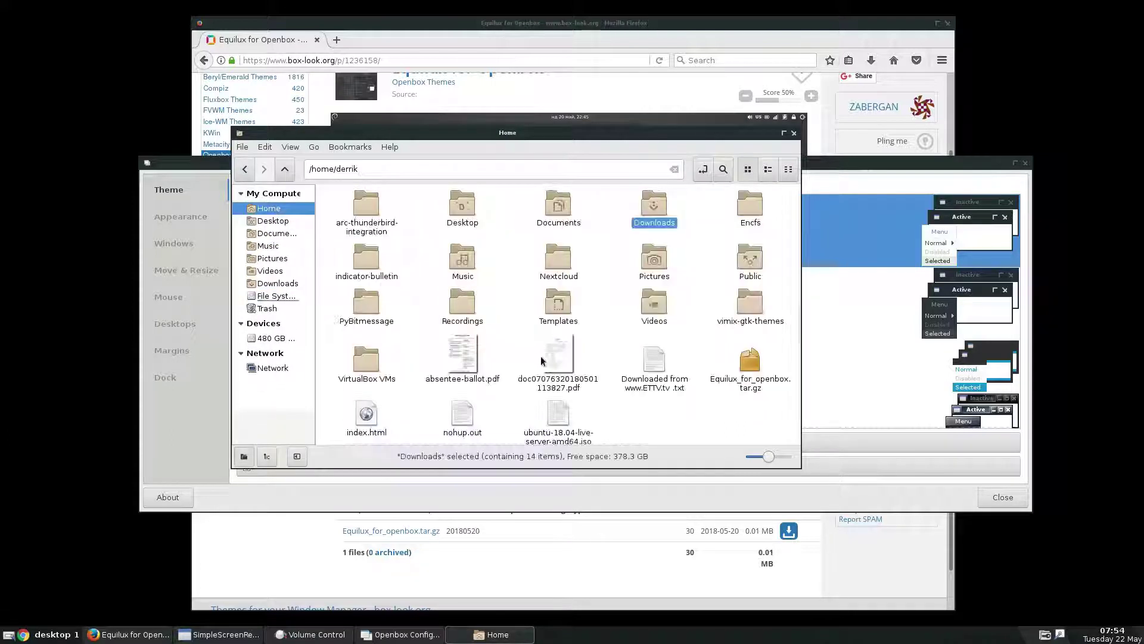
Extract the Equilux archive here and browse into the Equilux and openbox-3 folders.
{"action": "right_click", "coordinate": [749, 366]}
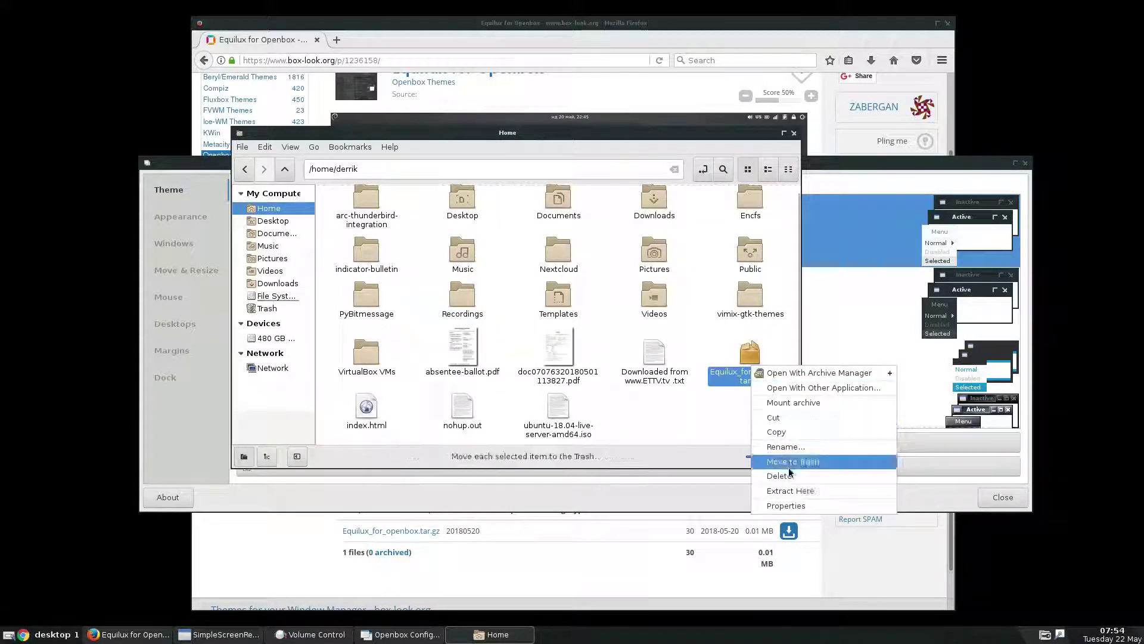
{"action": "left_click", "coordinate": [786, 500]}
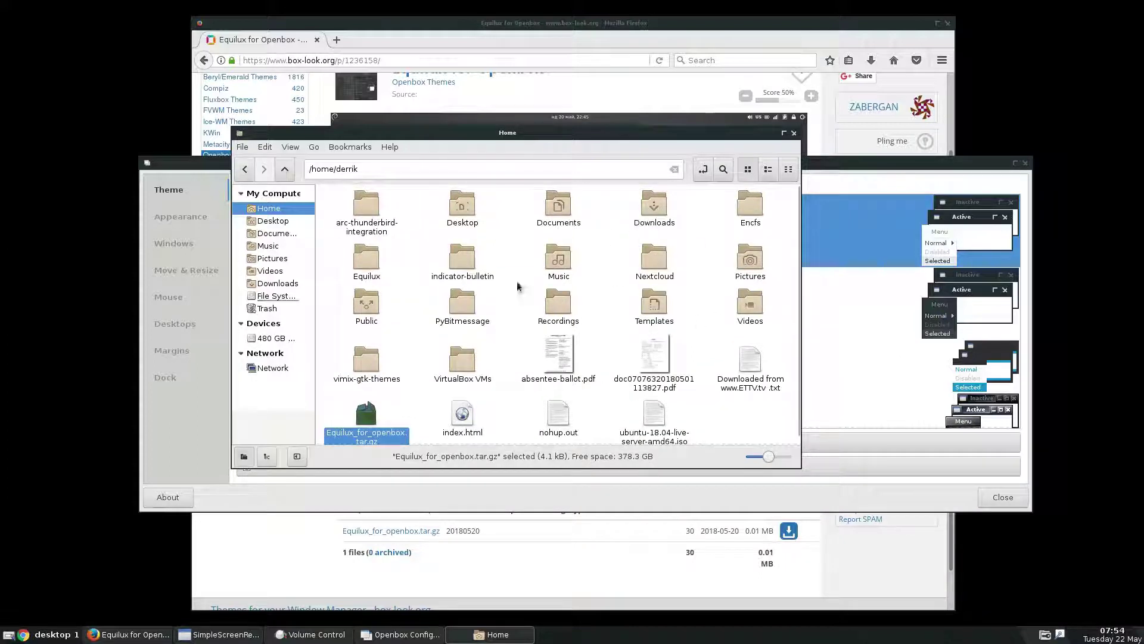
{"action": "double_click", "coordinate": [367, 257]}
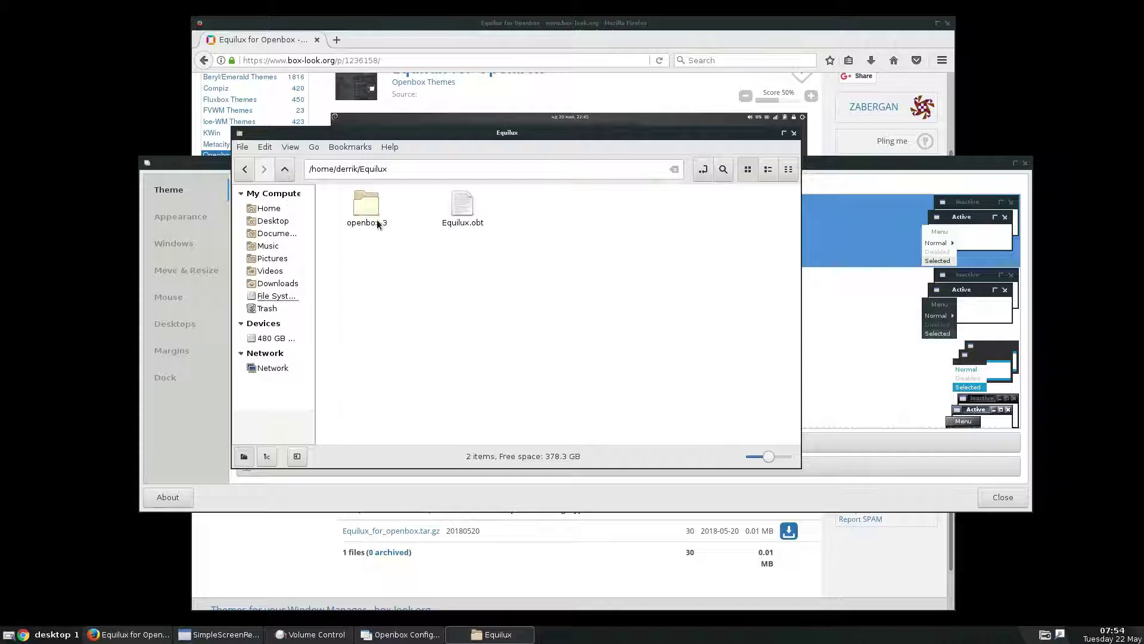
{"action": "double_click", "coordinate": [368, 209]}
{"action": "key", "text": "BackSpace"}
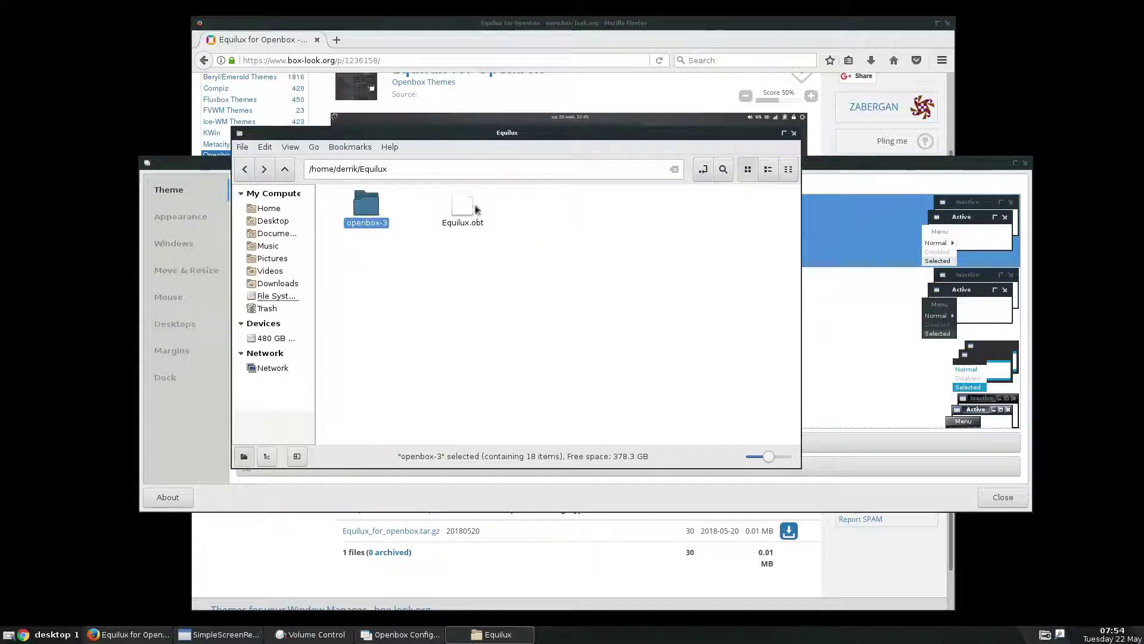
Inspect Equilux.obt's actions and recheck the openbox-3 folder contents.
{"action": "right_click", "coordinate": [463, 209]}
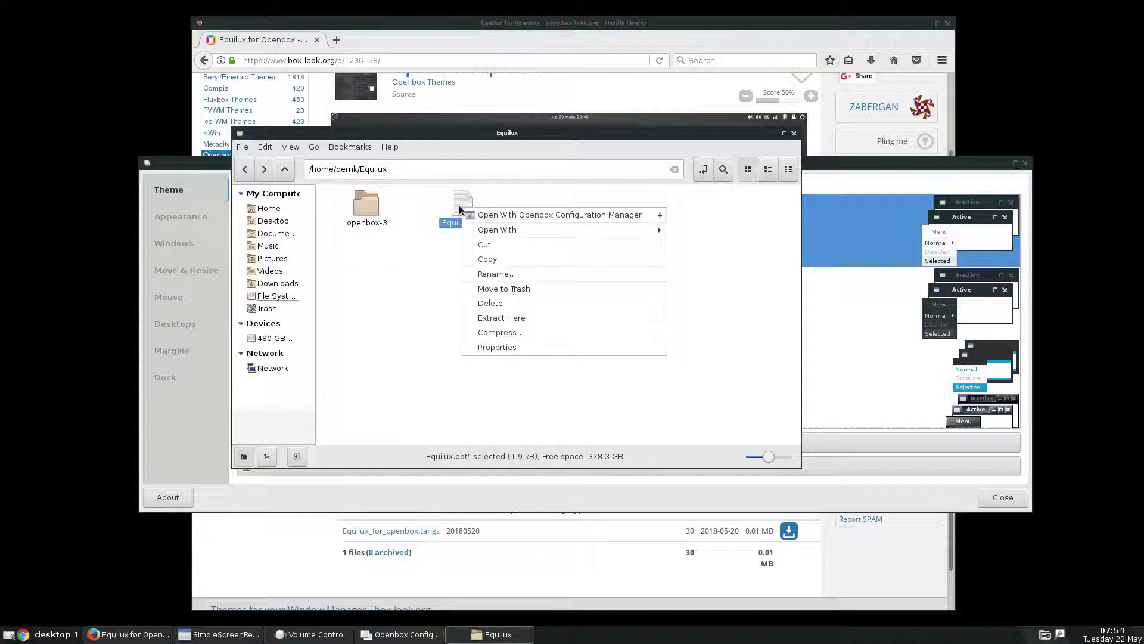
{"action": "left_click", "coordinate": [713, 237]}
{"action": "double_click", "coordinate": [361, 203]}
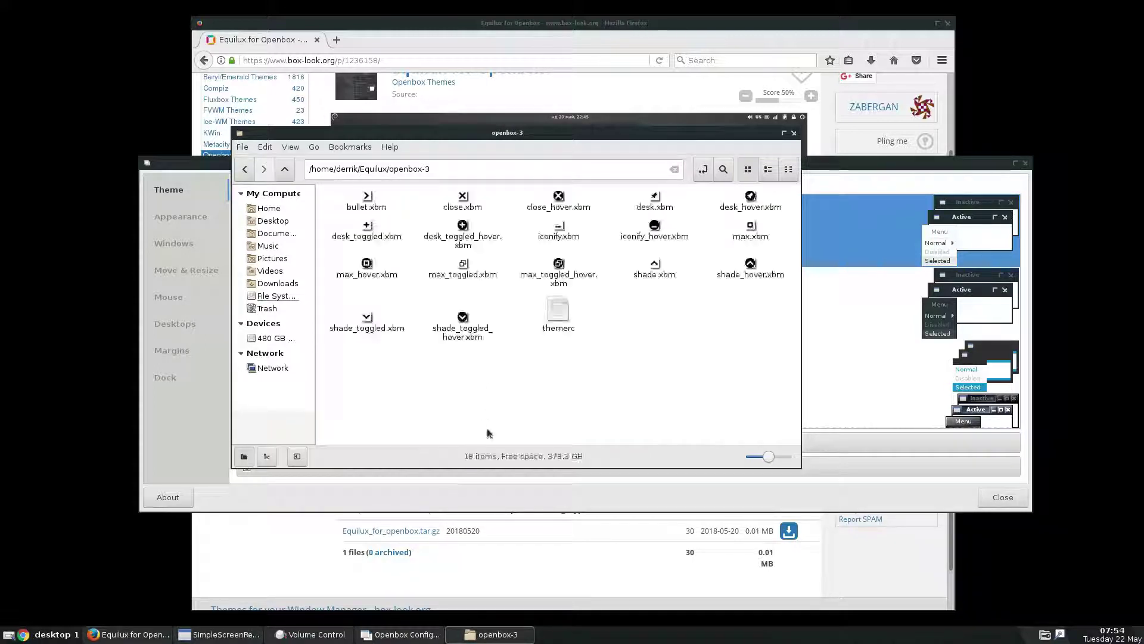
{"action": "key", "text": "BackSpace"}
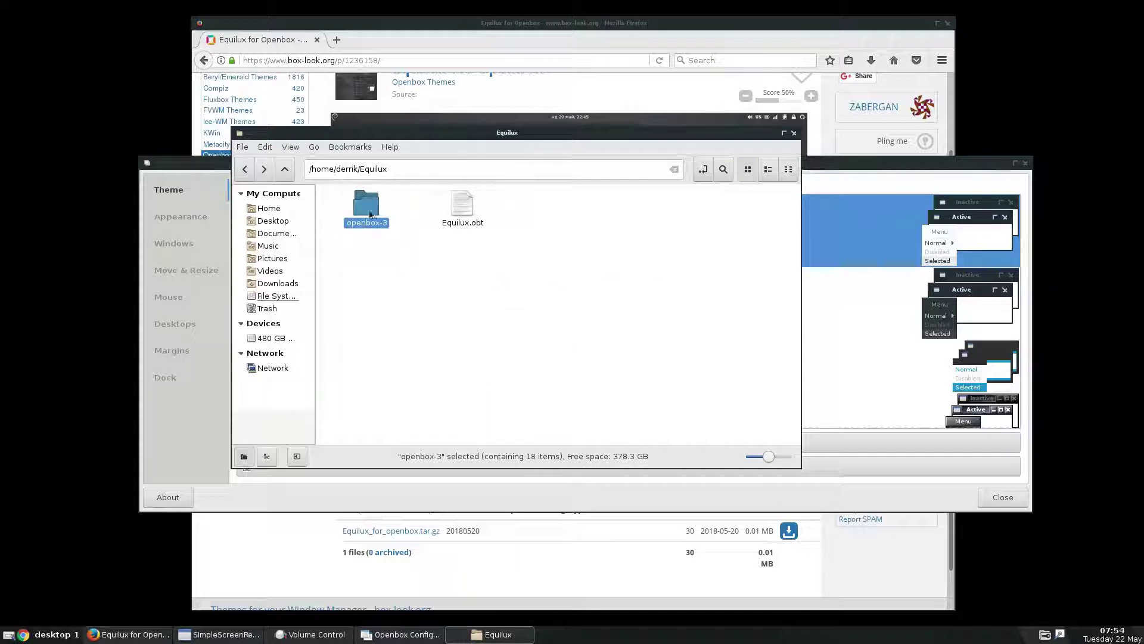
Package the Equilux folder into a theme archive, Equilux.obt, with ObConf.
{"action": "left_click", "coordinate": [554, 281]}
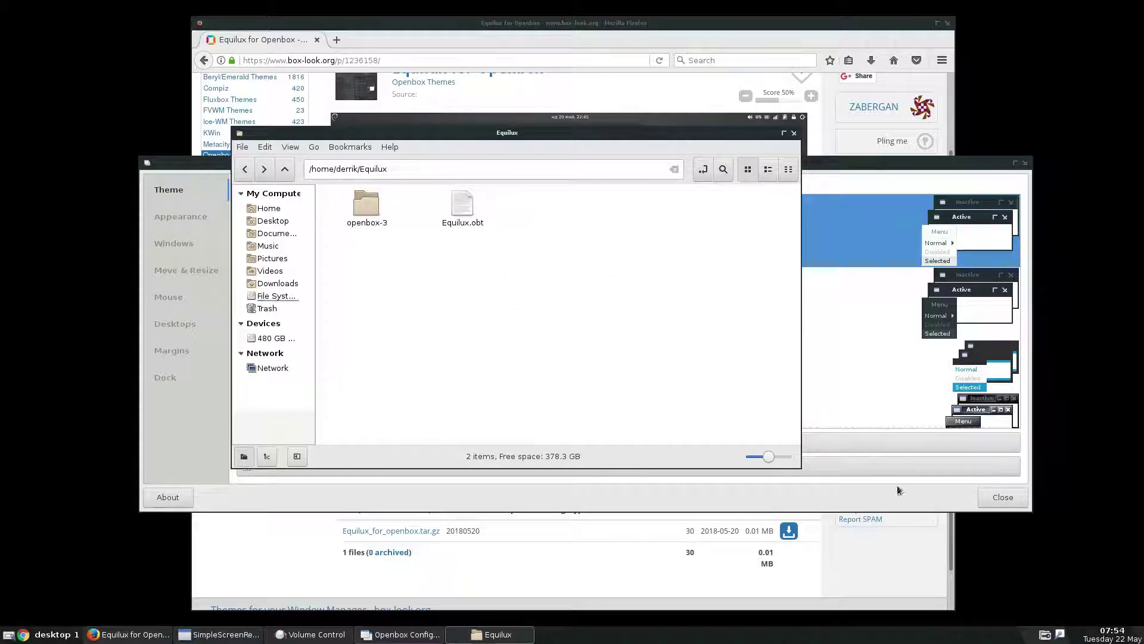
{"action": "left_click", "coordinate": [405, 634]}
{"action": "left_click", "coordinate": [316, 466]}
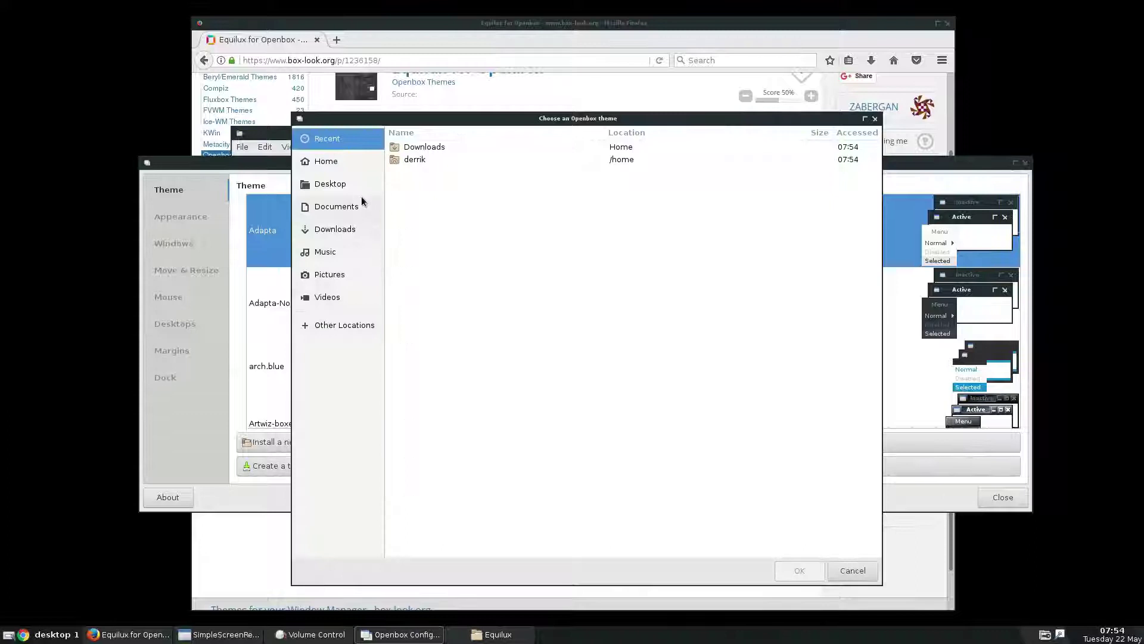
{"action": "left_click", "coordinate": [320, 167]}
{"action": "left_click", "coordinate": [327, 138]}
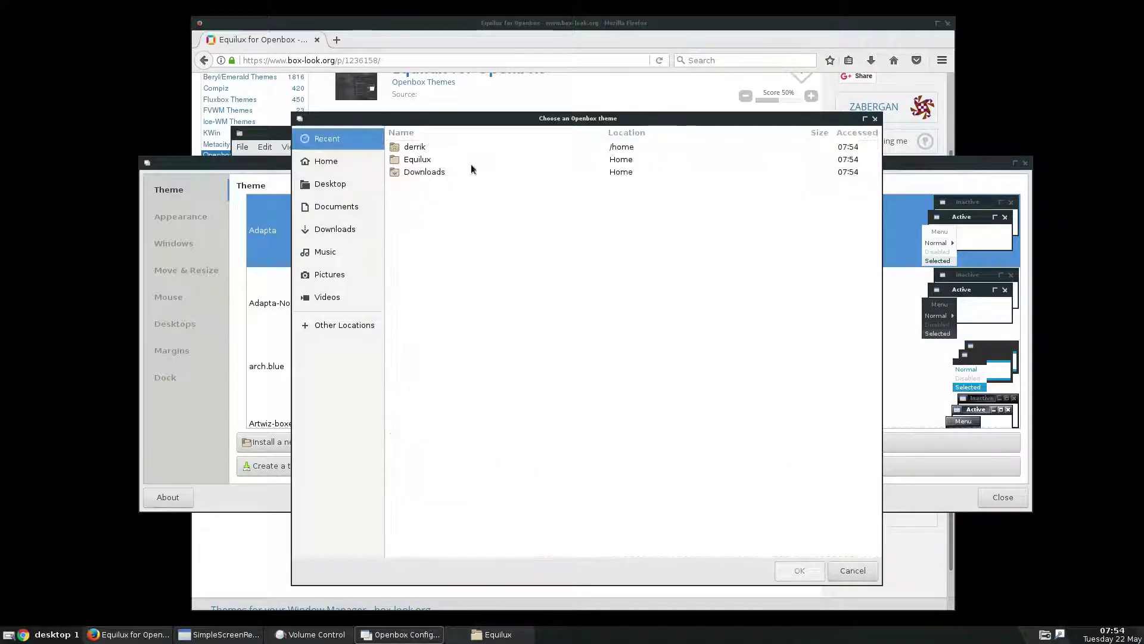
{"action": "left_click", "coordinate": [453, 159]}
{"action": "left_click", "coordinate": [800, 571]}
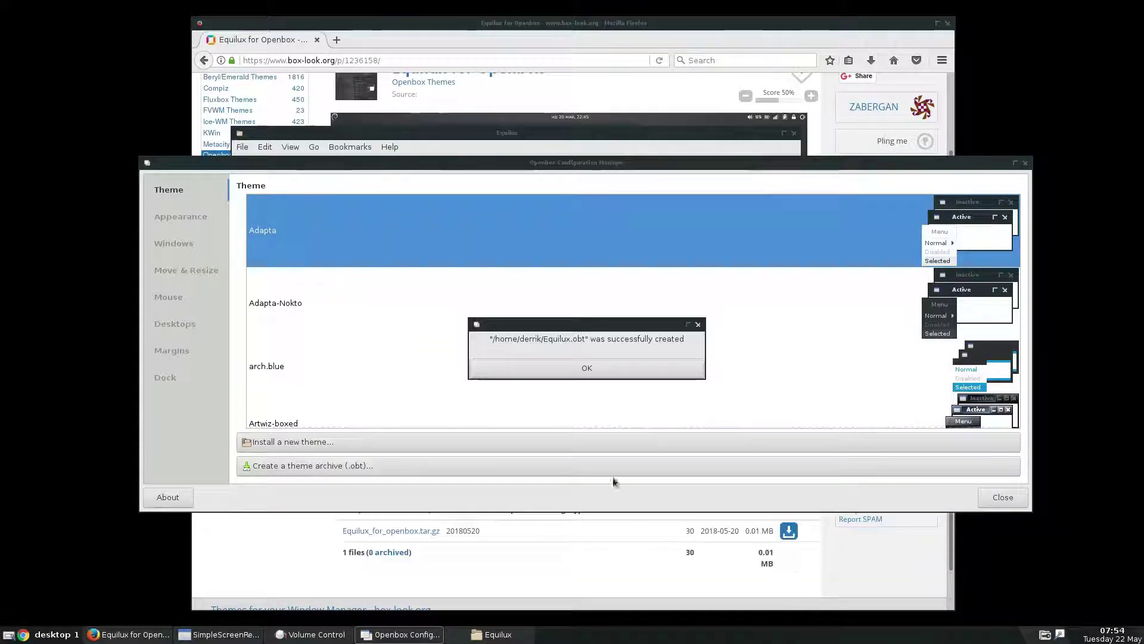
{"action": "left_click", "coordinate": [573, 367]}
Install Equilux.obt as a new theme from the home folder.
{"action": "left_click", "coordinate": [293, 443]}
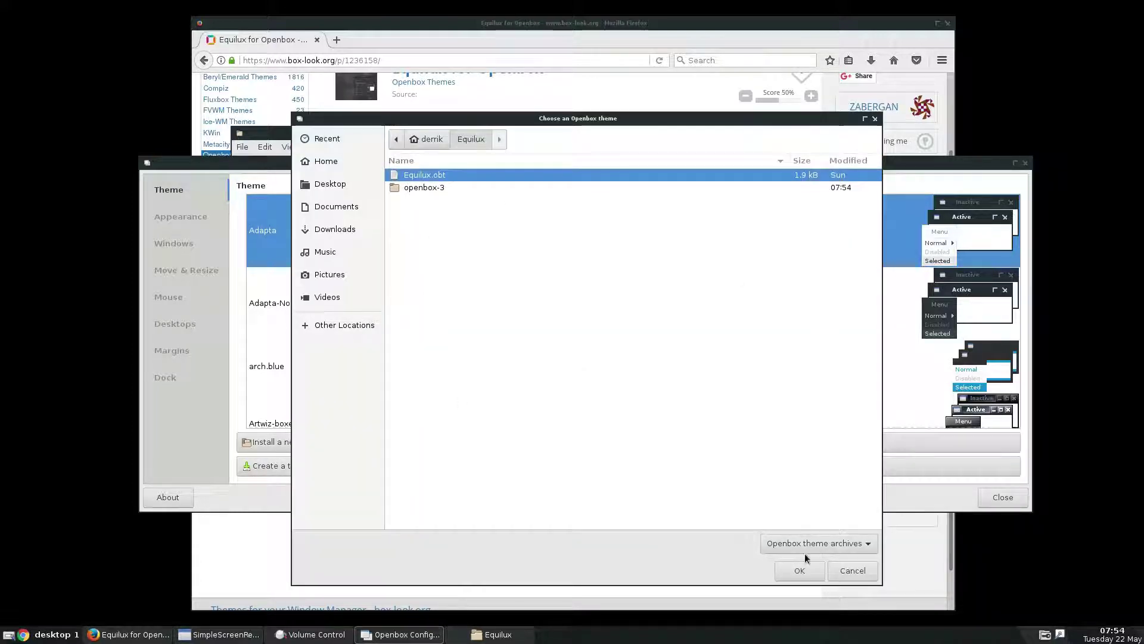
{"action": "left_click", "coordinate": [433, 145]}
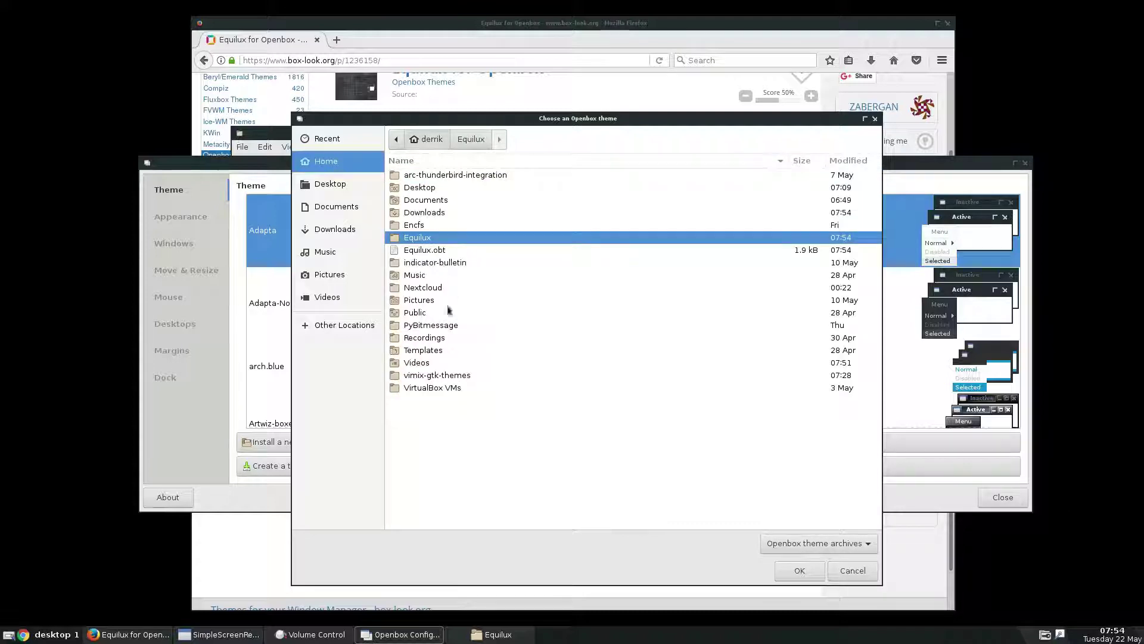
{"action": "left_click", "coordinate": [428, 251]}
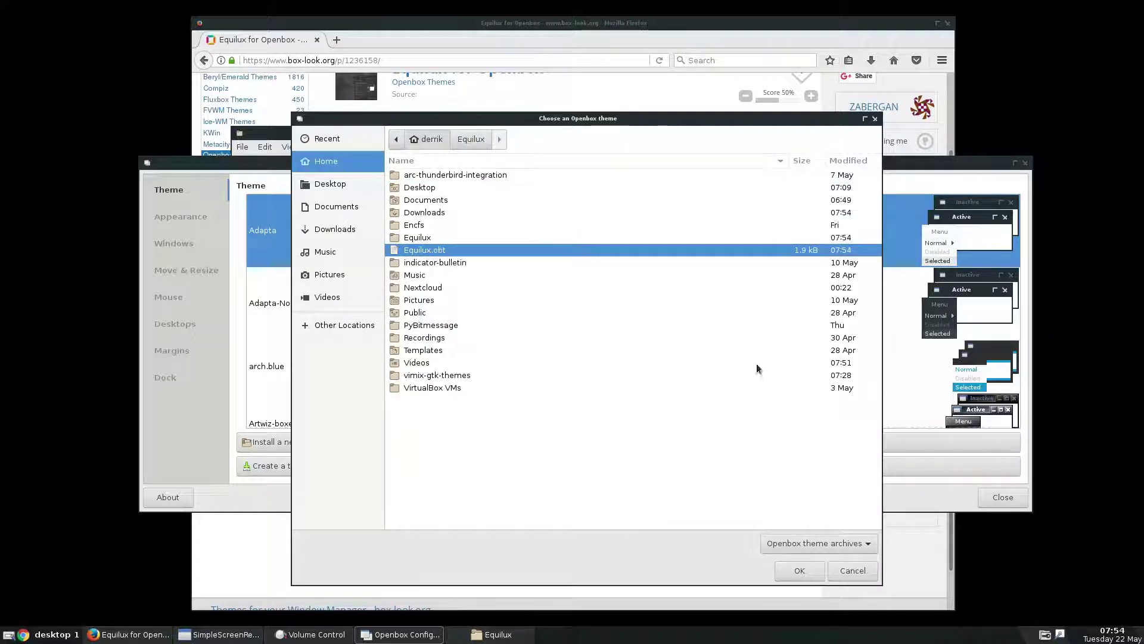
{"action": "left_click", "coordinate": [816, 567]}
{"action": "left_click", "coordinate": [612, 362]}
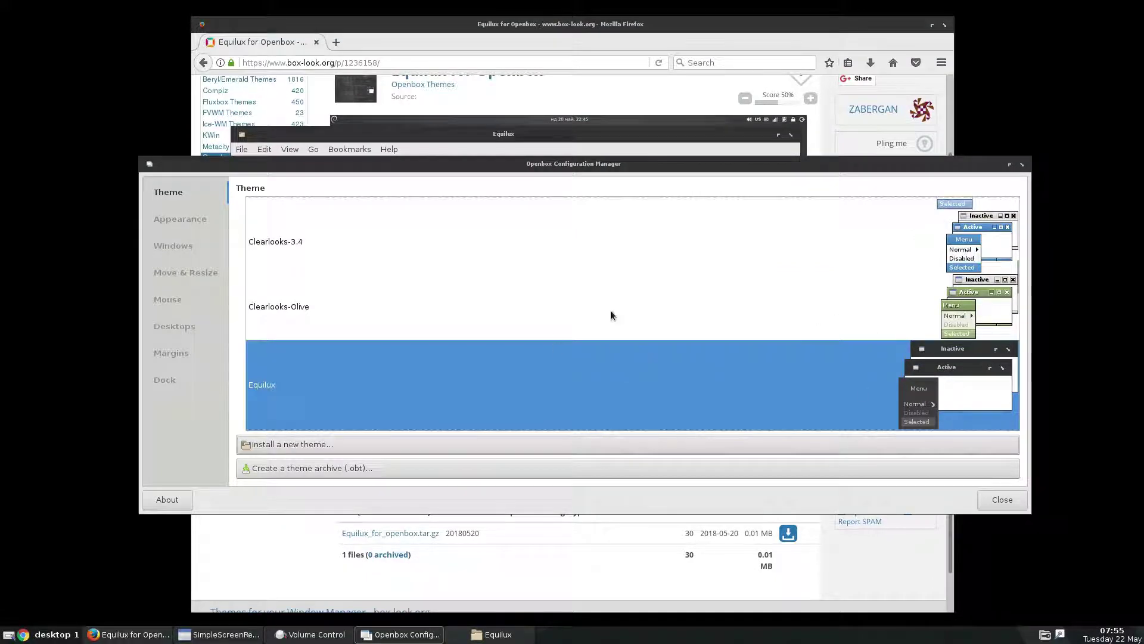
{"action": "left_click", "coordinate": [709, 333]}
{"action": "left_click", "coordinate": [717, 378]}
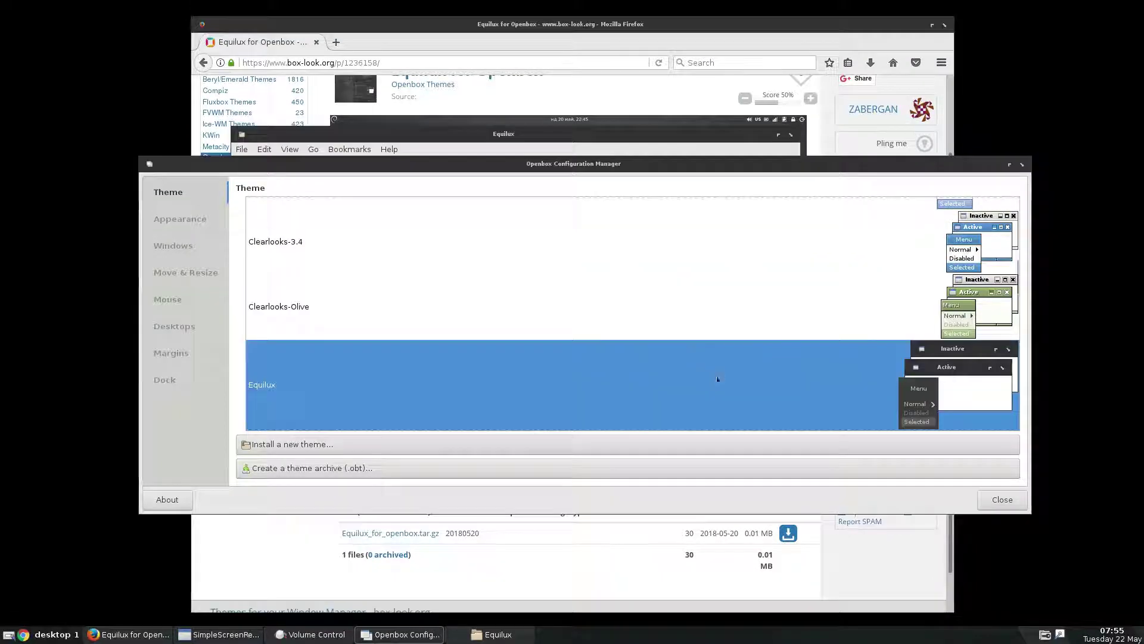
{"action": "left_click", "coordinate": [1009, 166]}
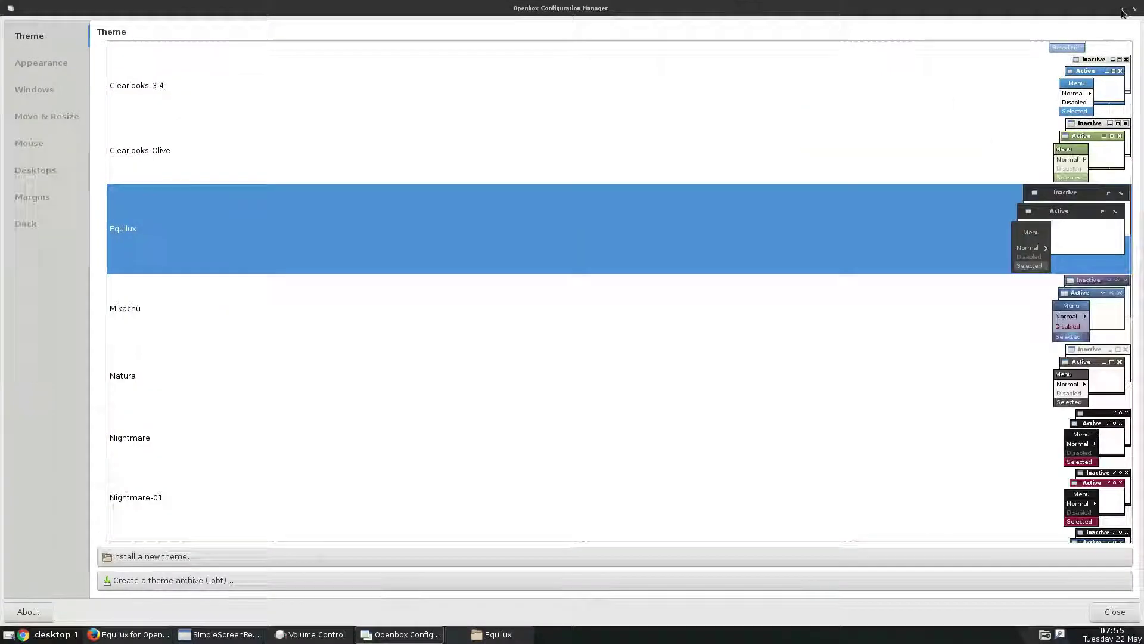
{"action": "left_click", "coordinate": [1123, 11]}
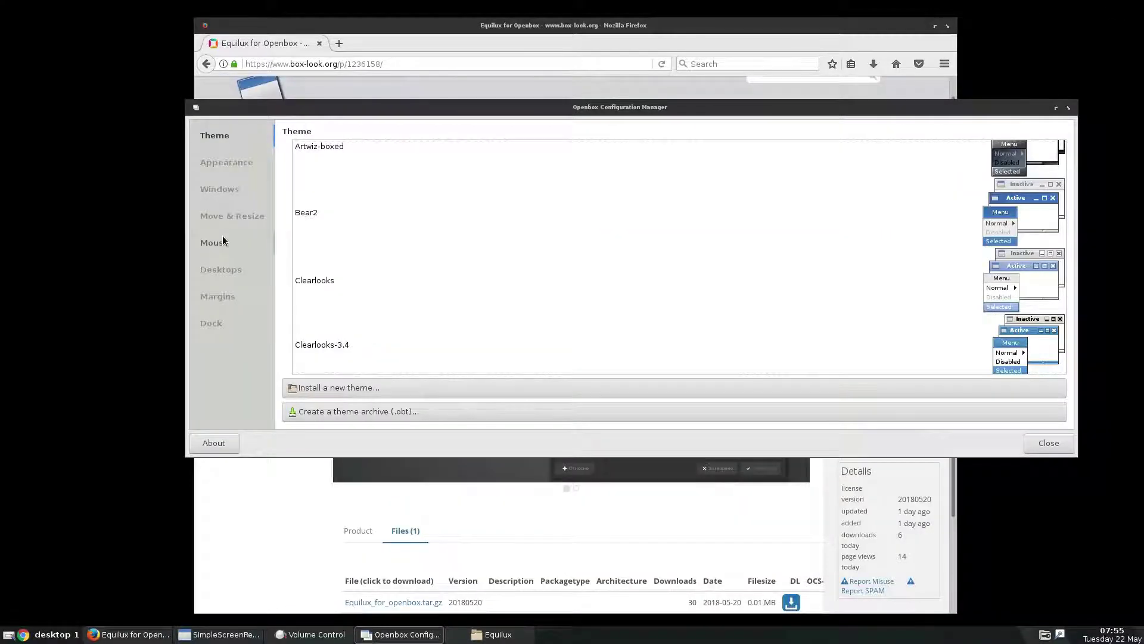